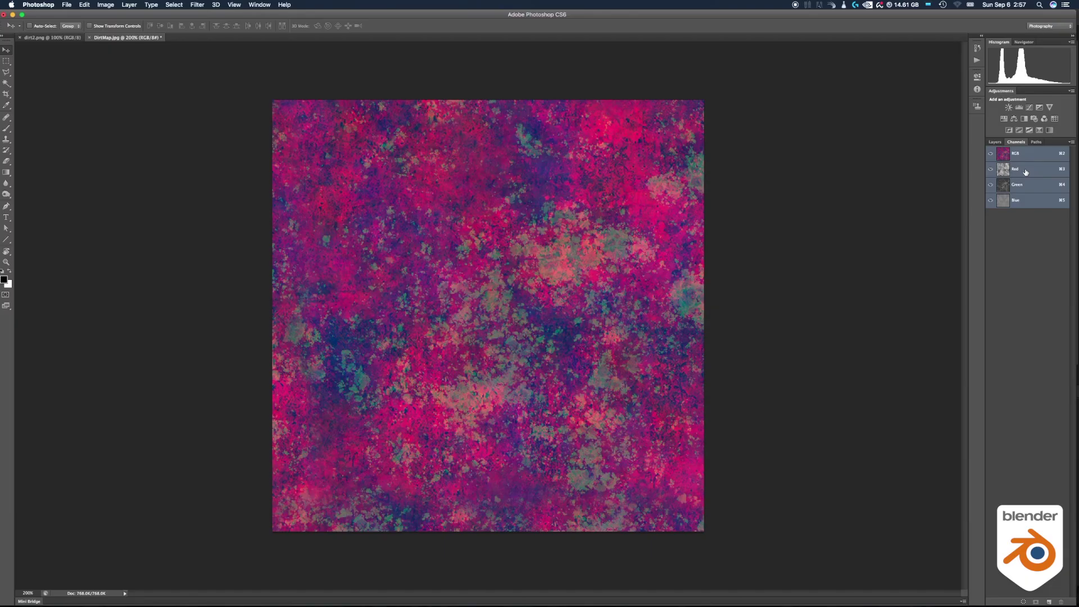
# Inspect the red, green and blue channels of DirtMap.jpg individually, and return to the full RGB composite
pyautogui.click(1018, 169)
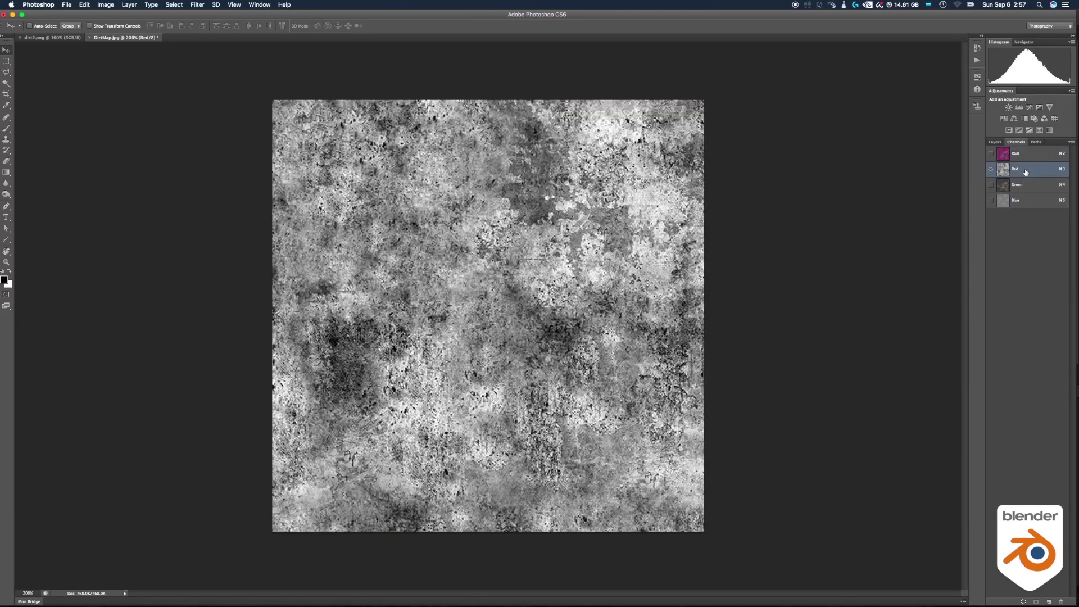
pyautogui.click(1026, 186)
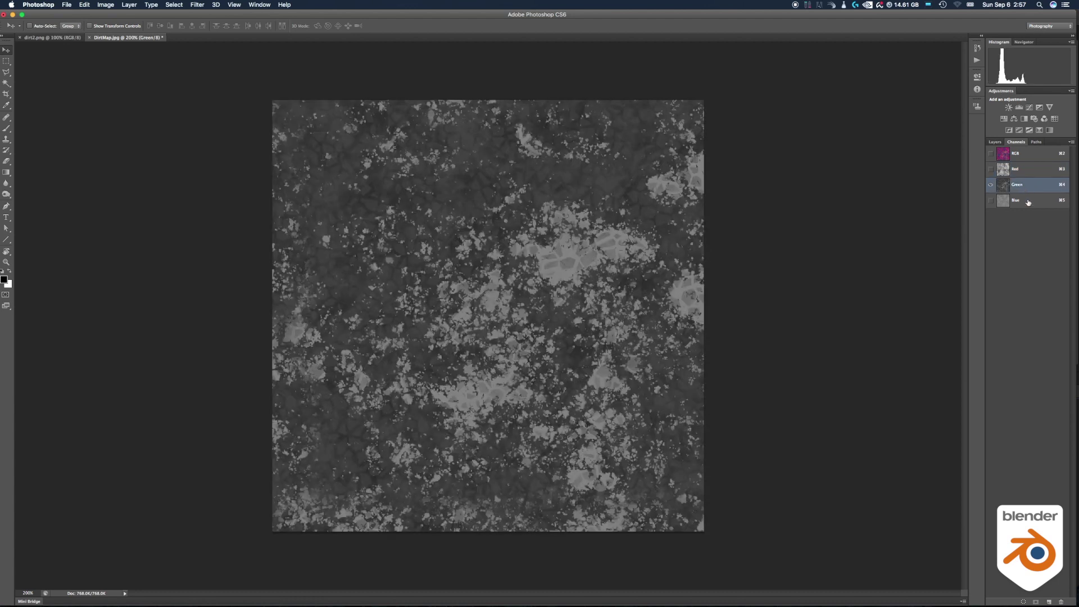
pyautogui.click(1028, 203)
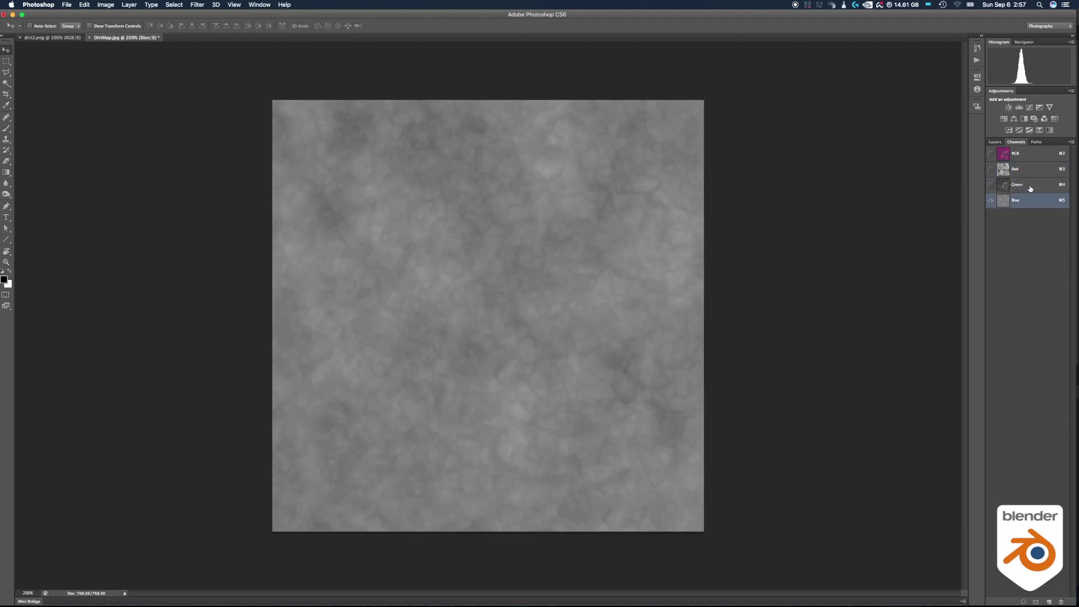
pyautogui.click(1030, 186)
pyautogui.click(1026, 169)
pyautogui.click(1025, 156)
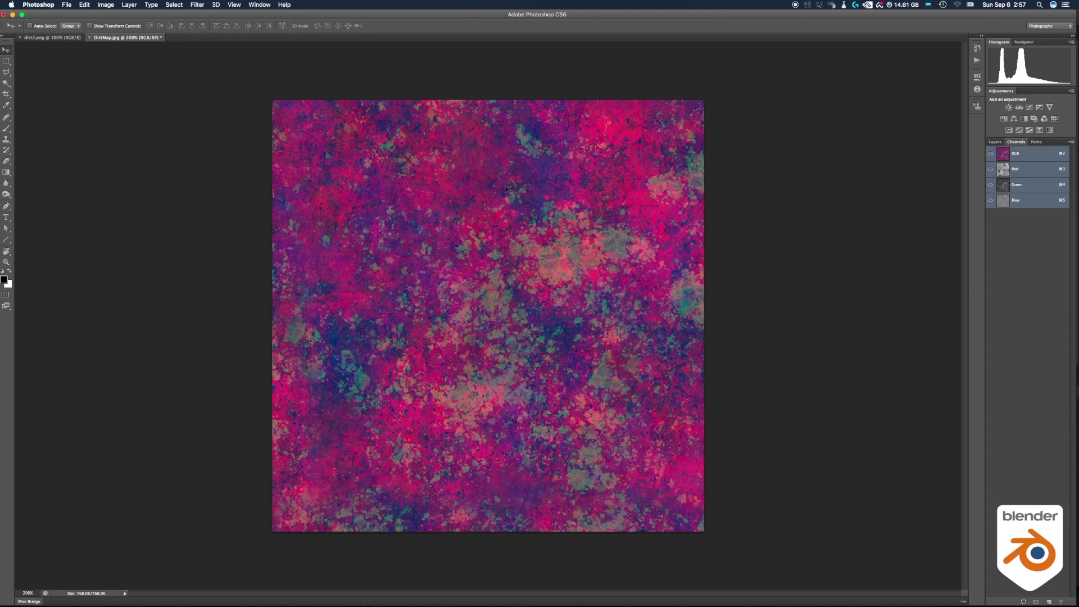
# Apply the Offset filter with Wrap Around to DirtMap.jpg so its edge seams fall well inside the image
pyautogui.click(201, 5)
pyautogui.click(227, 158)
pyautogui.click(199, 6)
pyautogui.moveTo(214, 168)
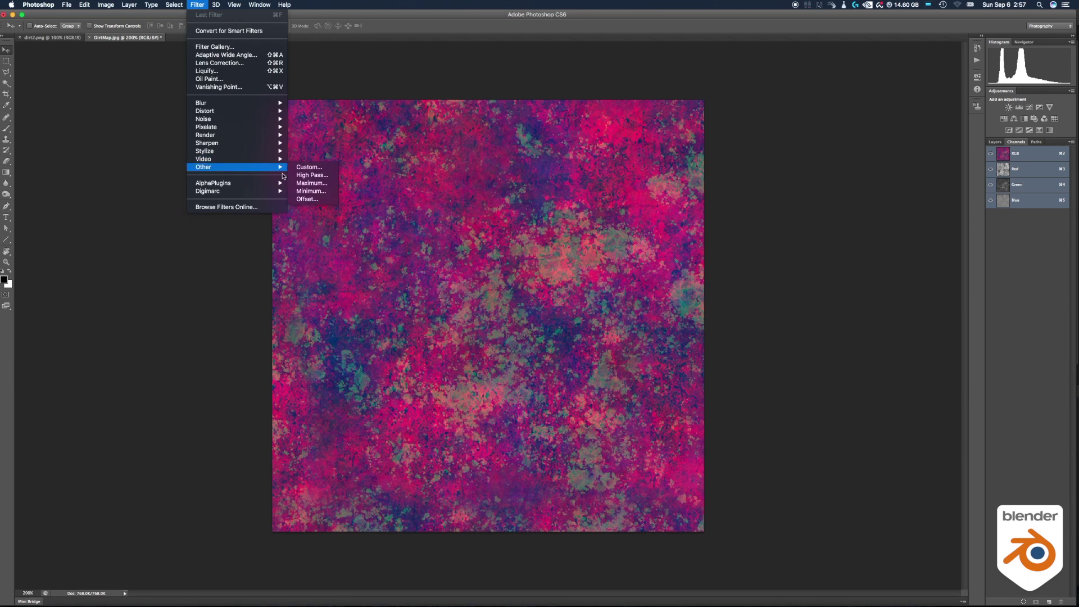
pyautogui.click(307, 199)
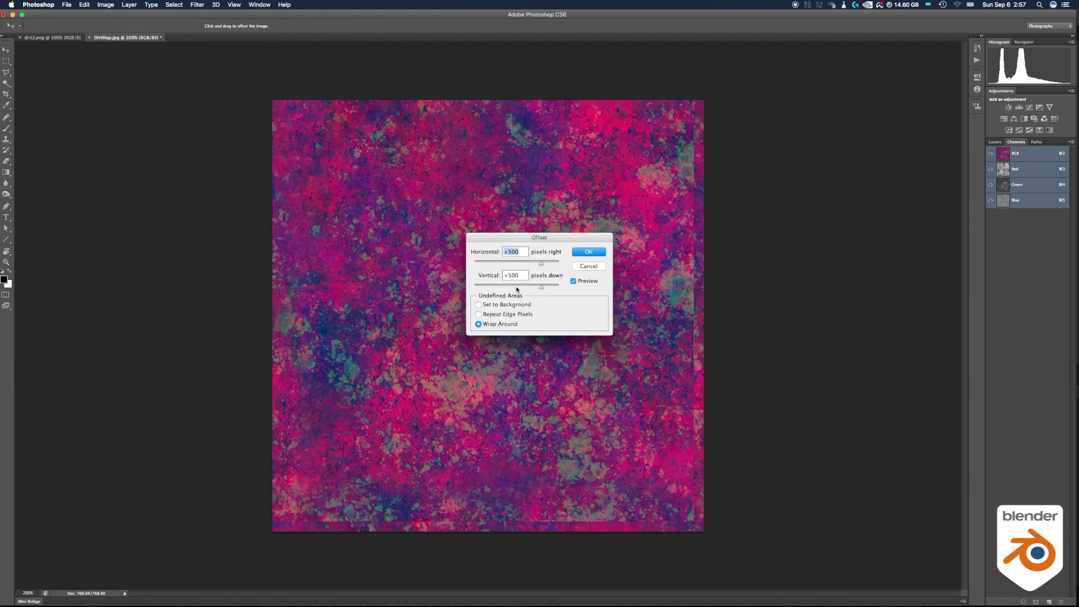
pyautogui.moveTo(540, 289); pyautogui.dragTo(524, 264)
pyautogui.press('Return')
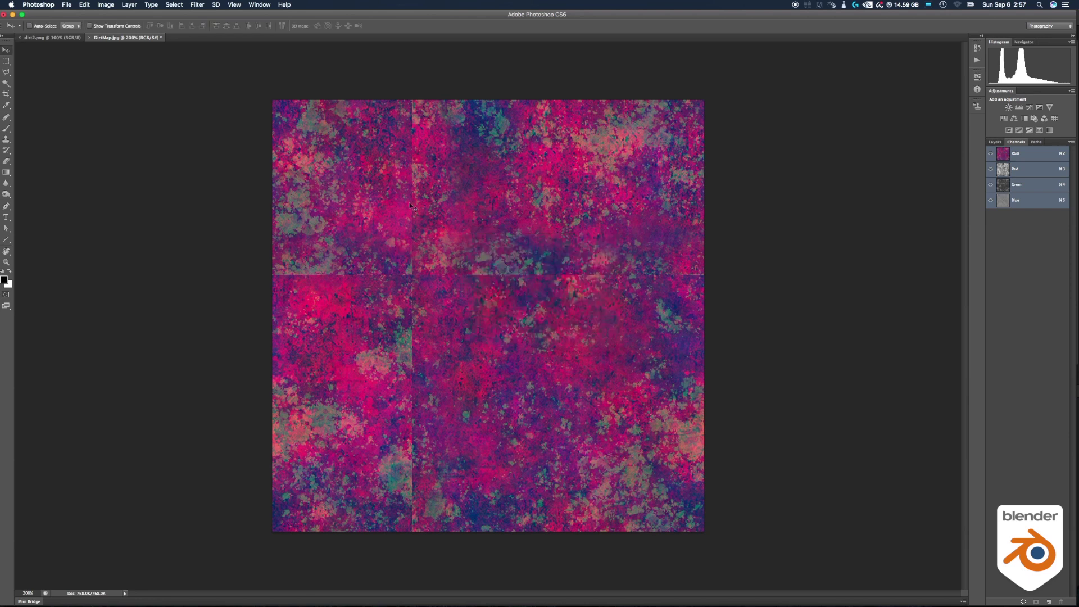
# Cover the vertical and horizontal seams of the dirt map with the Clone Stamp, sampling from clean texture nearby
pyautogui.click(6, 140)
pyautogui.keyDown('alt'); pyautogui.click(517, 380); pyautogui.keyUp('alt')
pyautogui.moveTo(411, 380)
pyautogui.mouseDown()
pyautogui.moveTo(383, 313)
pyautogui.moveTo(408, 523)
pyautogui.mouseUp()
pyautogui.moveTo(417, 213); pyautogui.dragTo(416, 118)
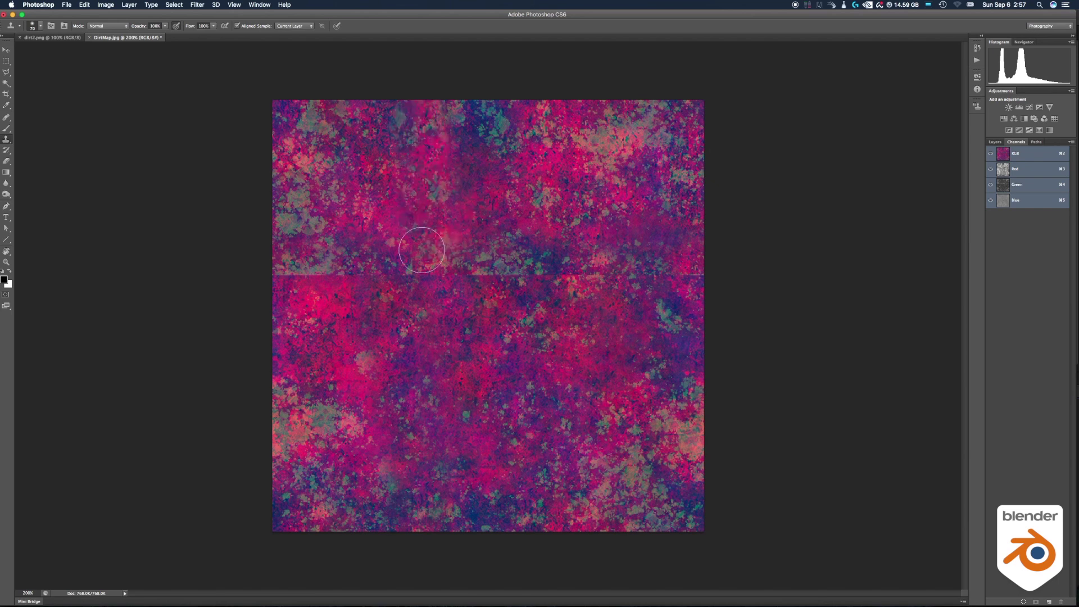
pyautogui.moveTo(422, 250); pyautogui.dragTo(695, 281)
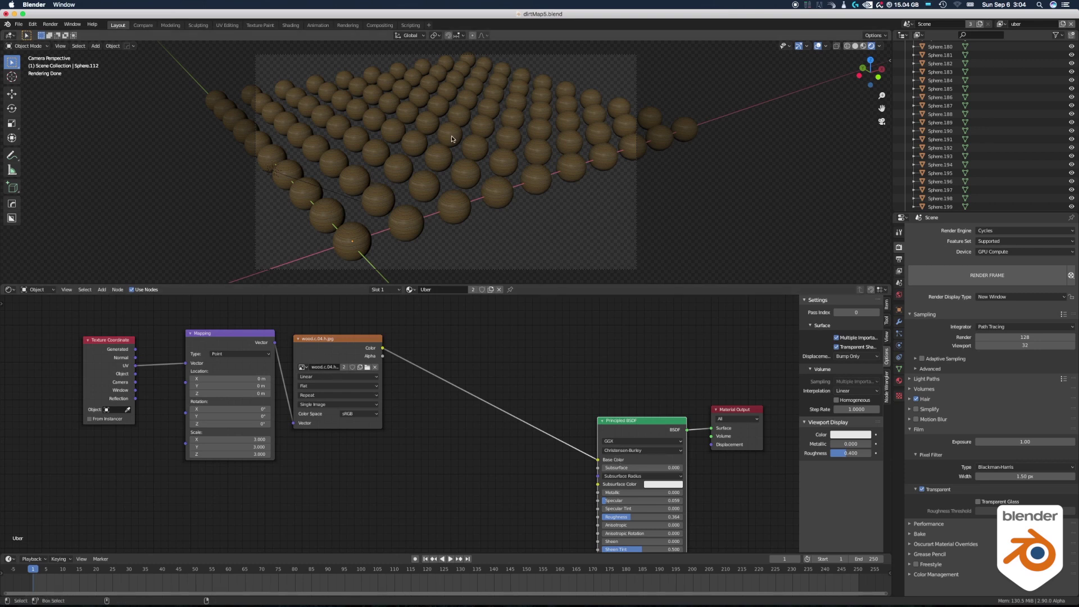
# Position the Object Info node beneath Texture Coordinate and connect its Random output to the dirt Mapping node's Rotation and Location
pyautogui.scroll(5, 519, 180)
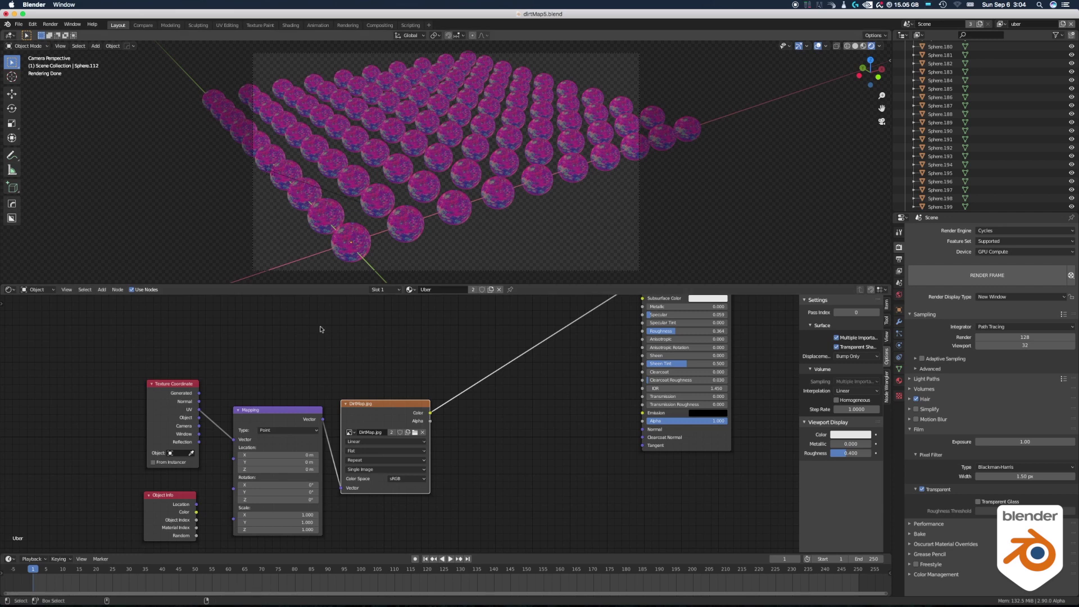
pyautogui.press('g')
pyautogui.click(171, 498)
pyautogui.click(171, 499)
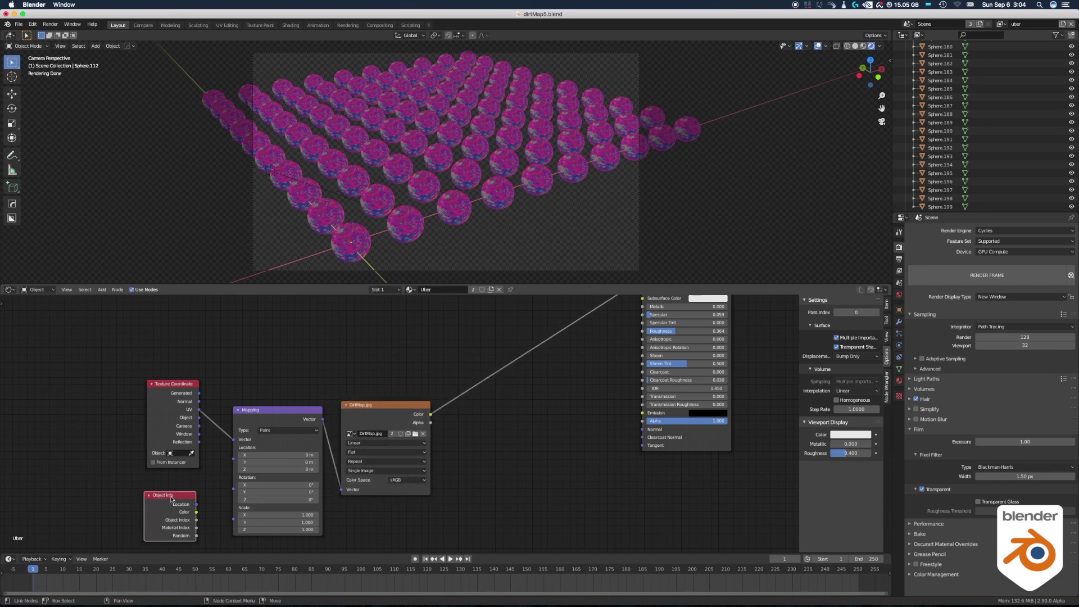
pyautogui.moveTo(171, 498); pyautogui.dragTo(173, 495)
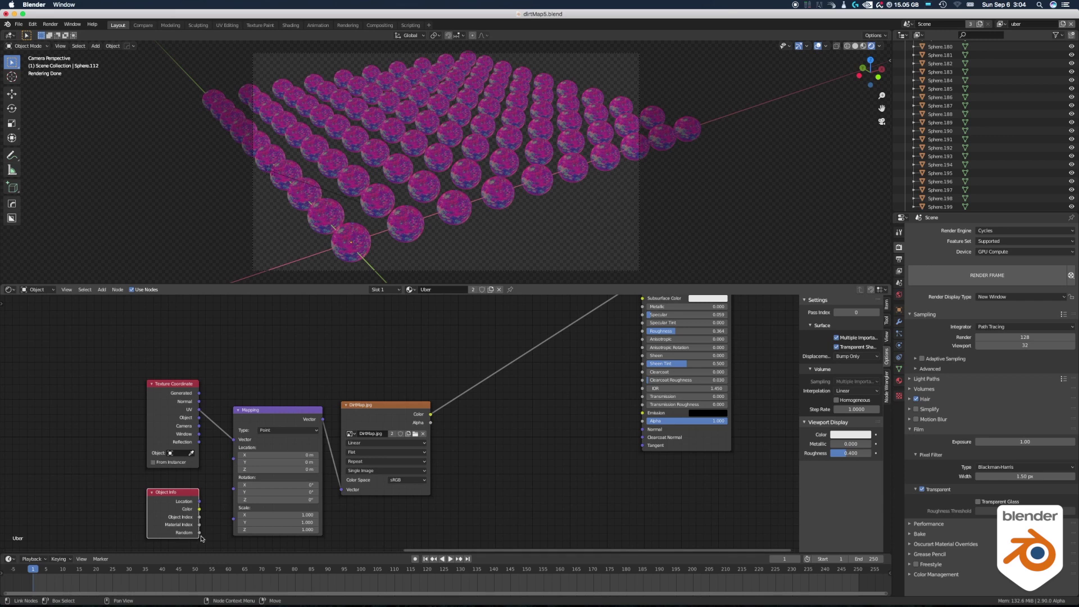
pyautogui.moveTo(200, 536); pyautogui.dragTo(233, 486)
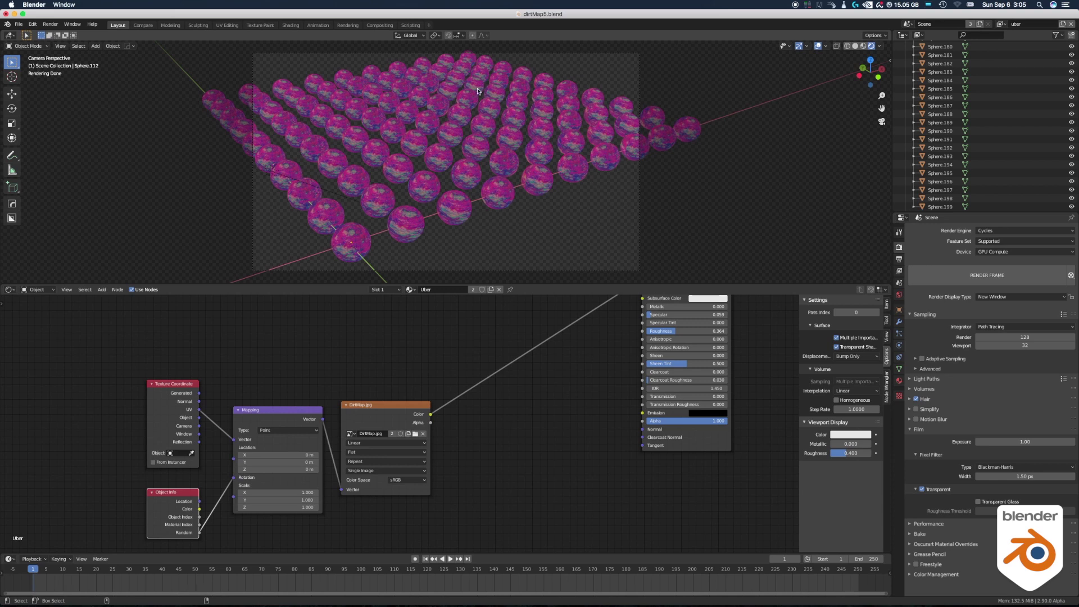
pyautogui.moveTo(199, 534); pyautogui.dragTo(200, 535)
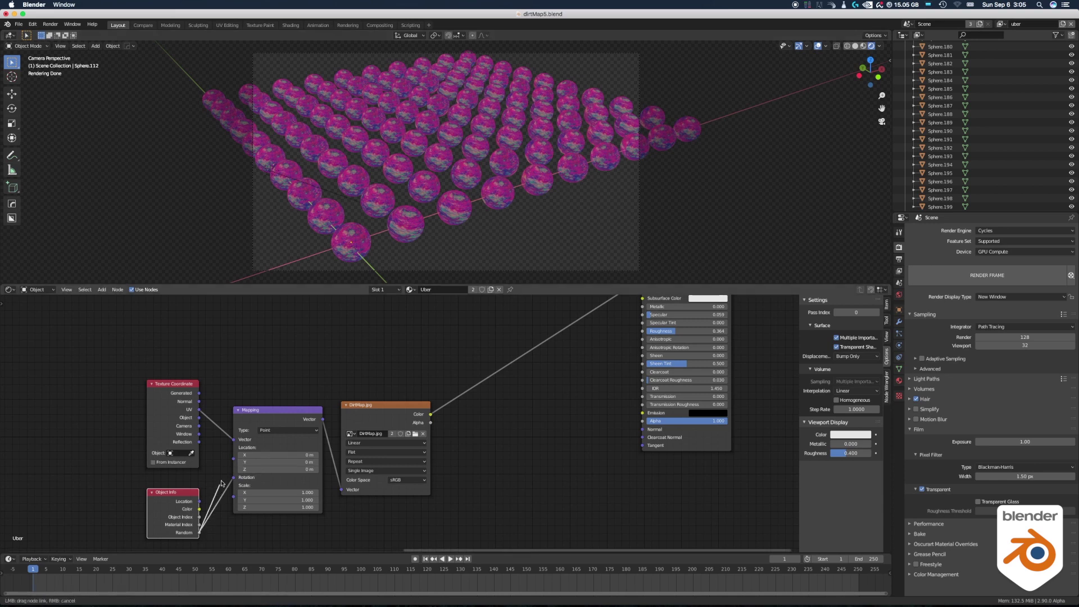
pyautogui.moveTo(233, 462); pyautogui.dragTo(233, 460)
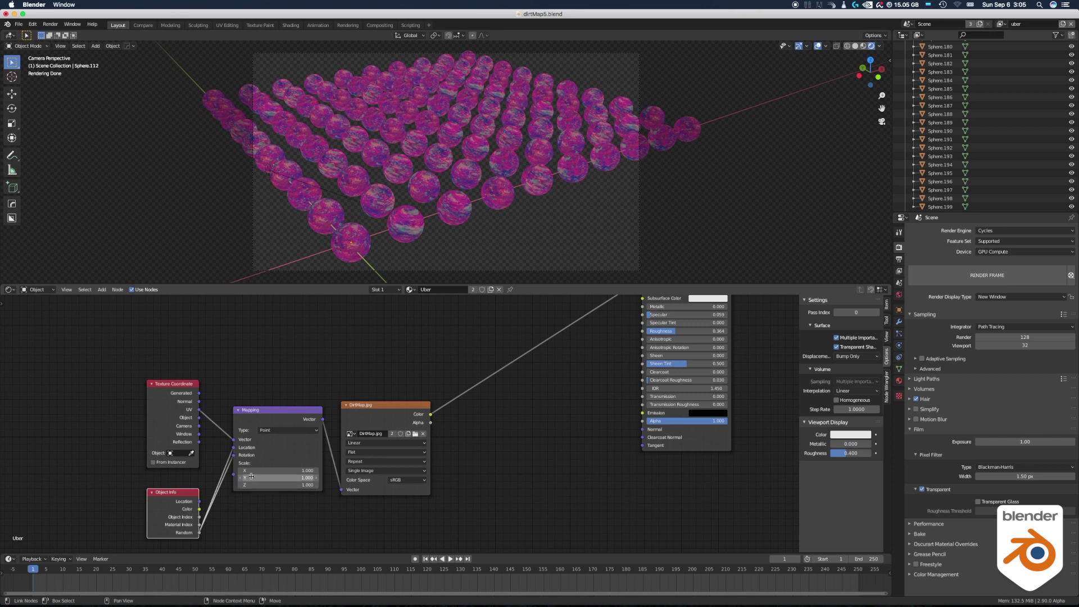
# Try driving the dirt Mapping node's Scale with the Random output, and remove that link
pyautogui.moveTo(200, 533); pyautogui.dragTo(233, 475)
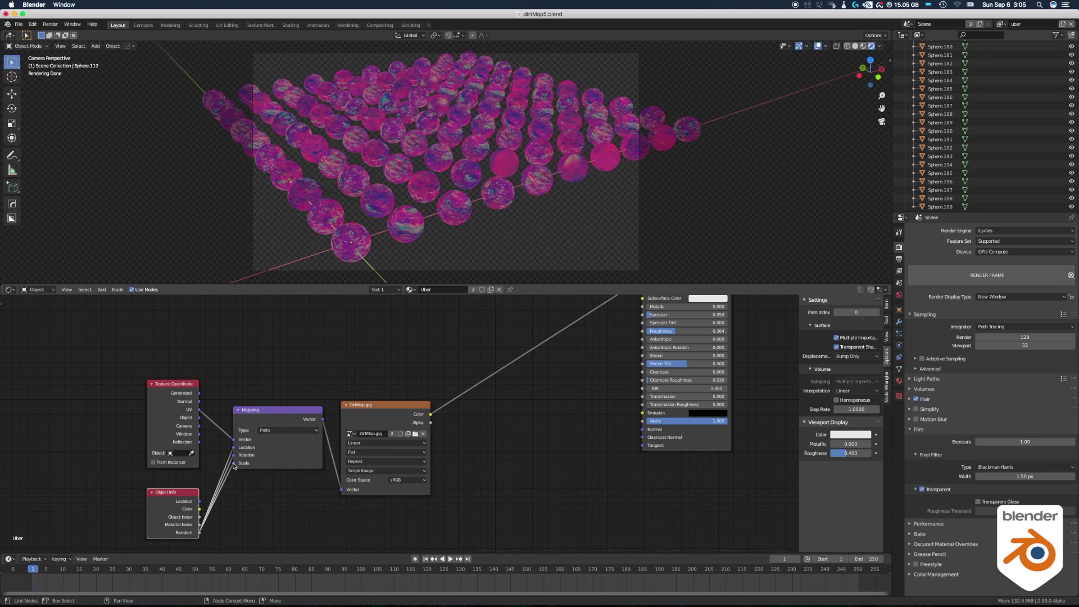
pyautogui.moveTo(234, 464); pyautogui.dragTo(219, 514)
# Add a MixRGB node and place it between the image textures and the Principled BSDF
pyautogui.moveTo(482, 348); pyautogui.dragTo(379, 415, button='middle')
pyautogui.scroll(-3, 382, 389)
pyautogui.hotkey('shift', 'a')
pyautogui.write('smix')
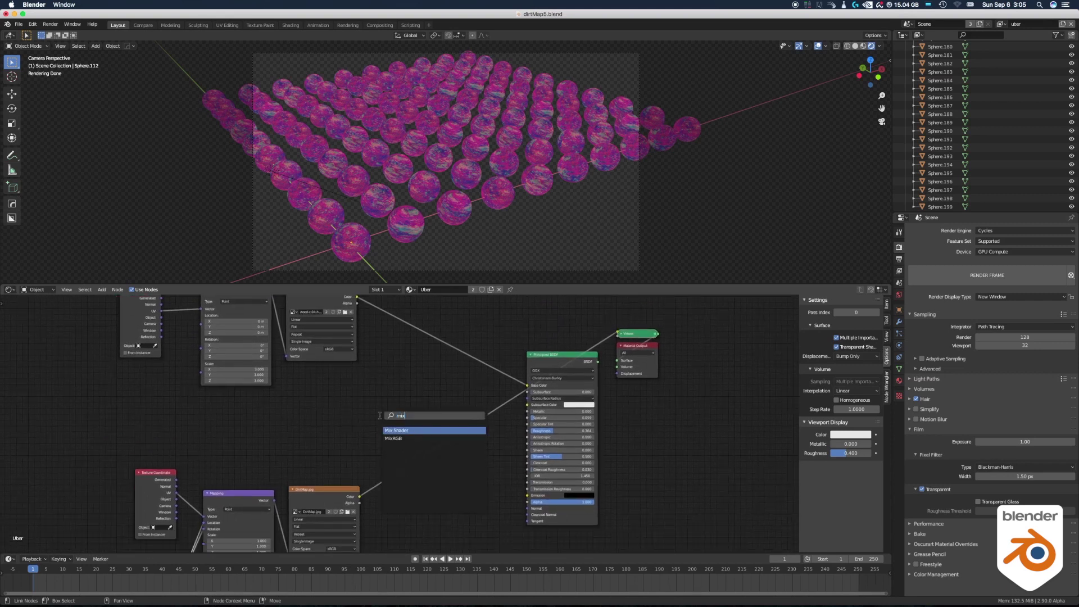
pyautogui.click(393, 438)
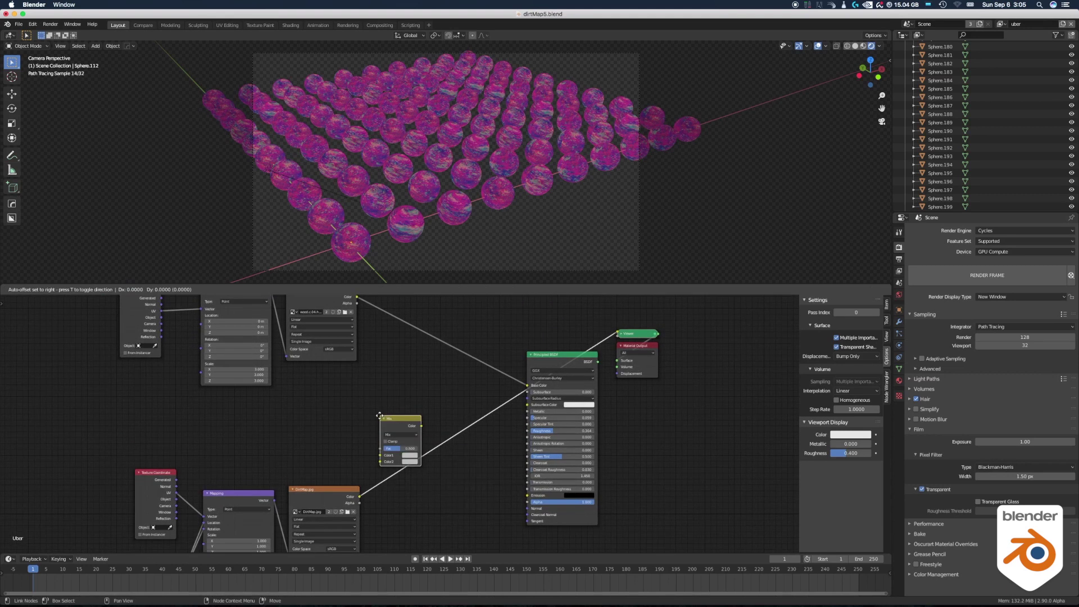
pyautogui.click(438, 362)
# Feed the wood texture into Color1 and DirtMap.jpg into Color2, link the mix to Base Color, and preview the Principled BSDF
pyautogui.moveTo(358, 297); pyautogui.dragTo(437, 399)
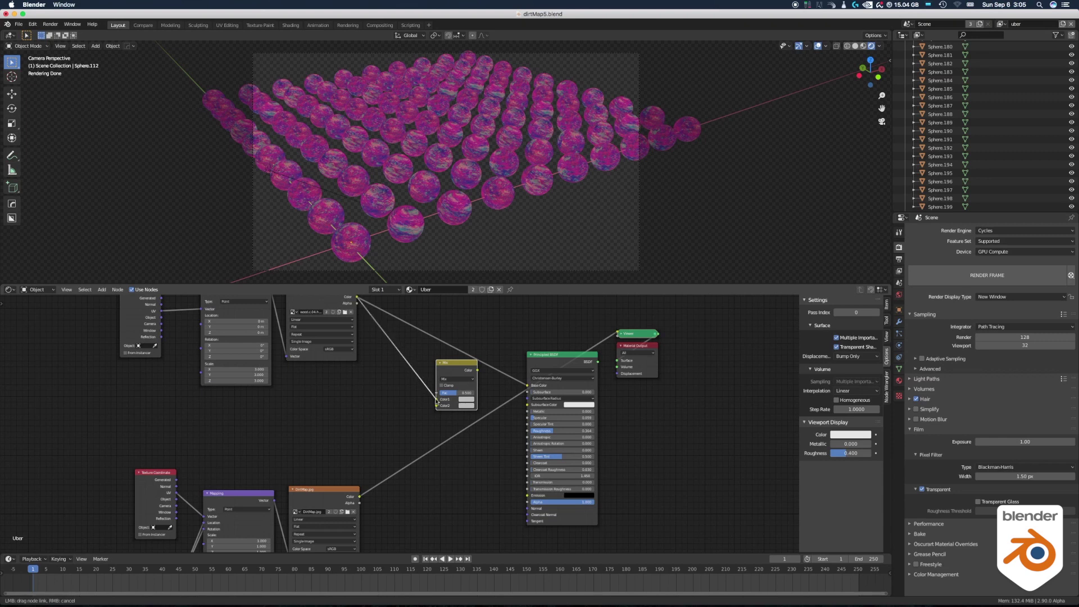
pyautogui.moveTo(361, 500)
pyautogui.mouseDown()
pyautogui.moveTo(466, 368)
pyautogui.moveTo(436, 405)
pyautogui.mouseUp()
pyautogui.moveTo(478, 370); pyautogui.dragTo(529, 388)
pyautogui.keyDown('ctrl'); pyautogui.keyDown('shift'); pyautogui.click(549, 356); pyautogui.keyUp('shift'); pyautogui.keyUp('ctrl')
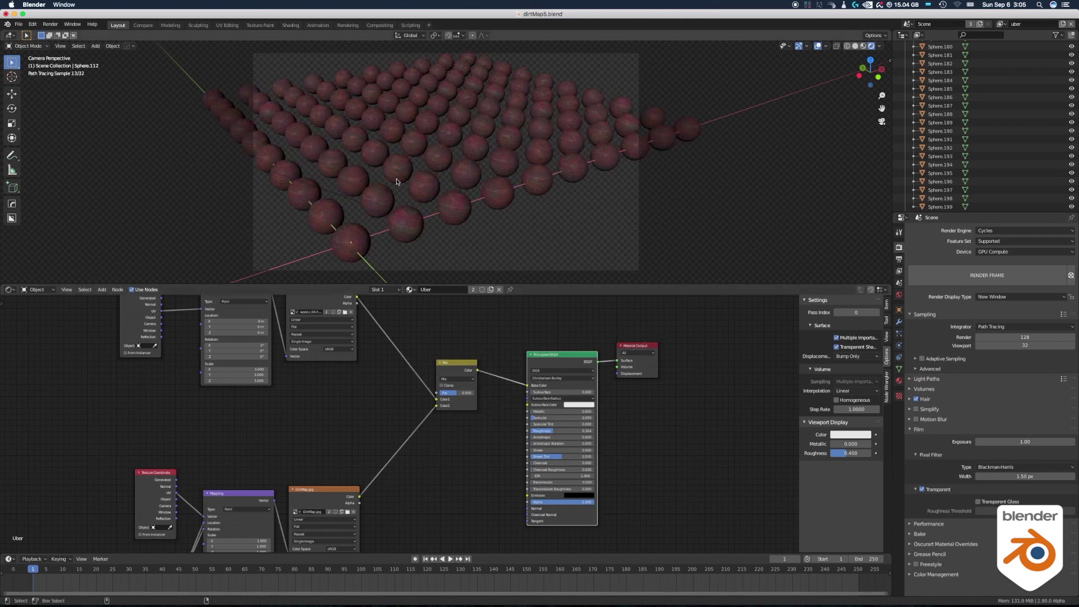
# Insert a Hue Saturation Value node between DirtMap.jpg and the mix node, with its Saturation set to 0
pyautogui.moveTo(369, 418); pyautogui.dragTo(373, 411, button='middle')
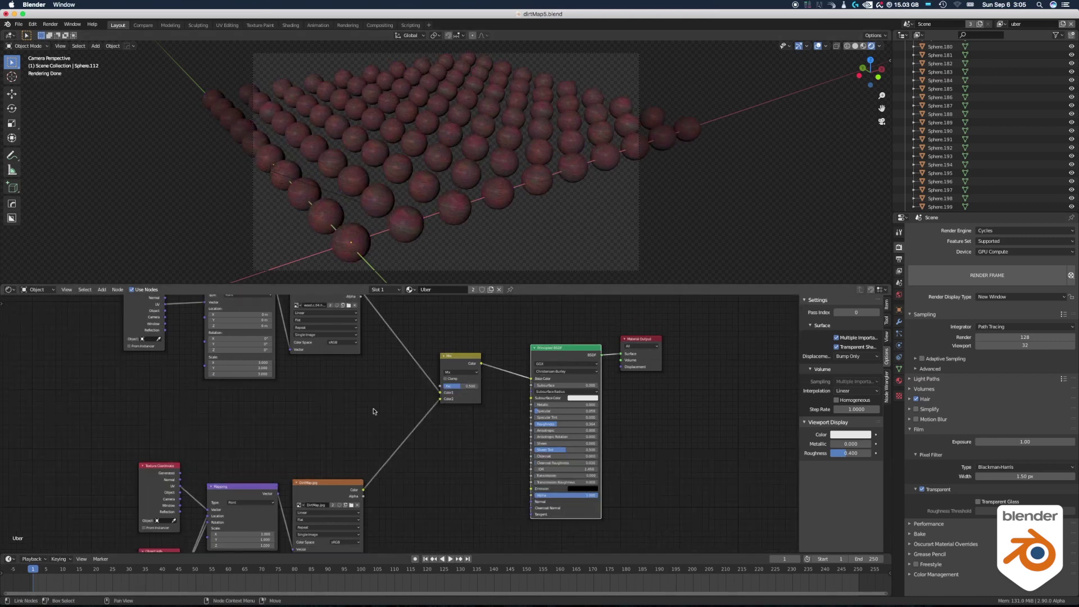
pyautogui.hotkey('shift', 'a')
pyautogui.write('hu')
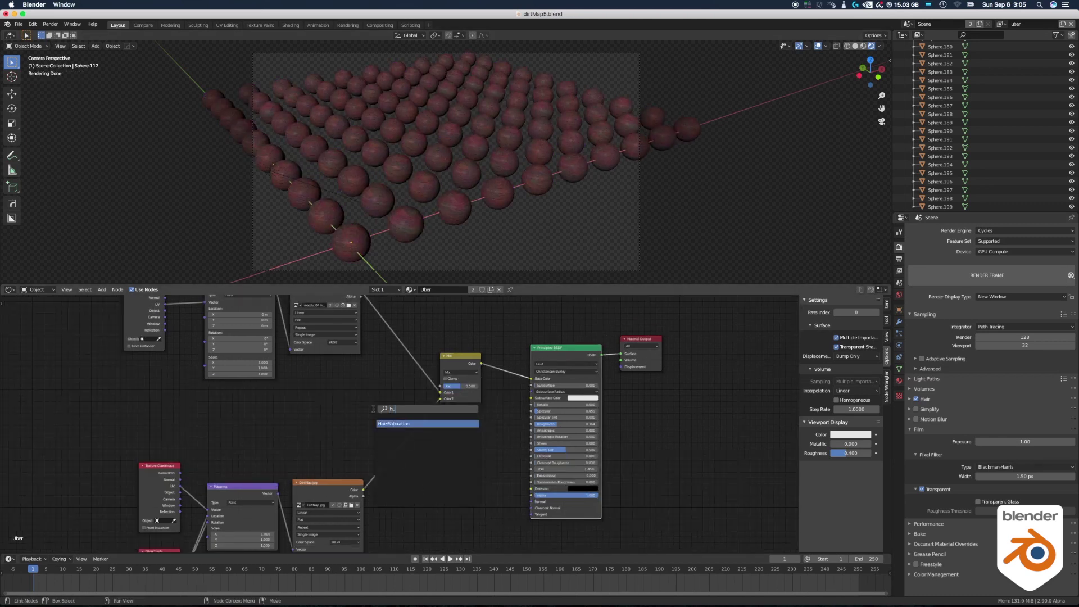
pyautogui.press('Return')
pyautogui.click(374, 411)
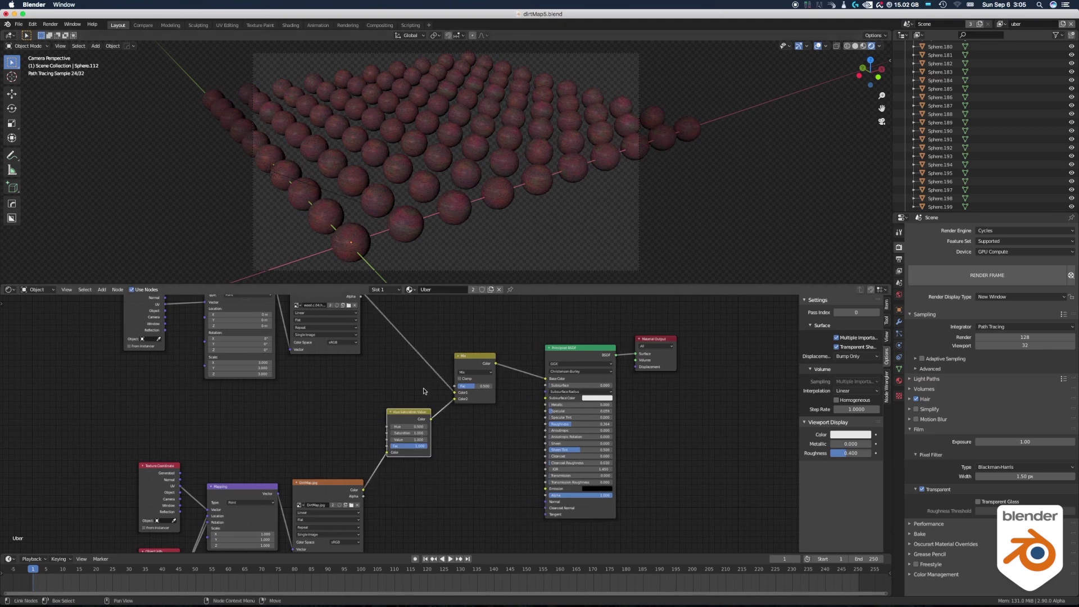
pyautogui.click(416, 433)
pyautogui.write('0')
pyautogui.press('Return')
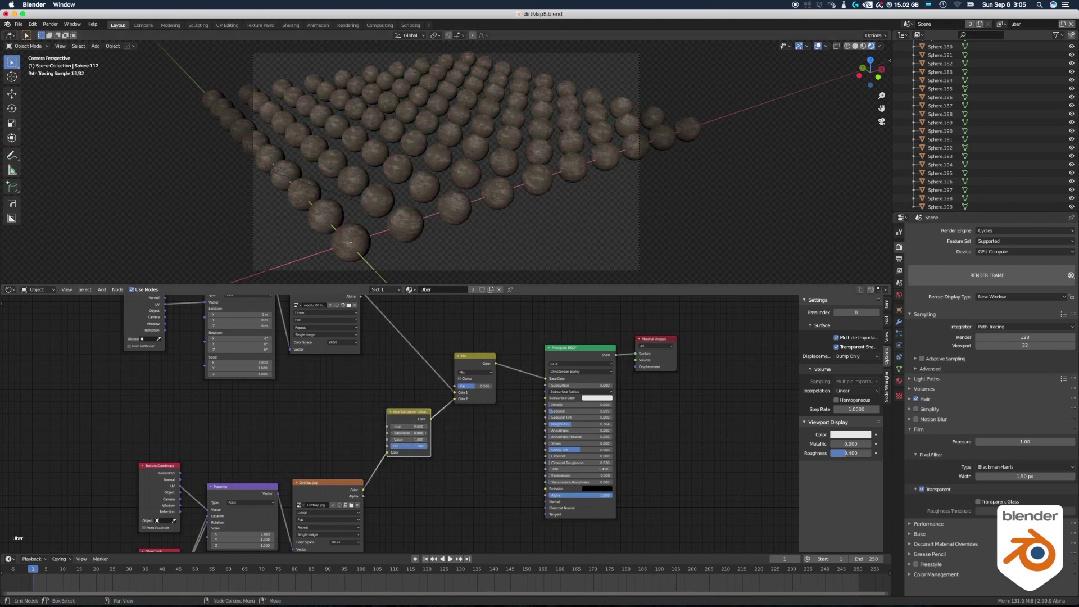
# Change the mix node's blend mode to Multiply and lower its factor to about 0.833
pyautogui.click(475, 372)
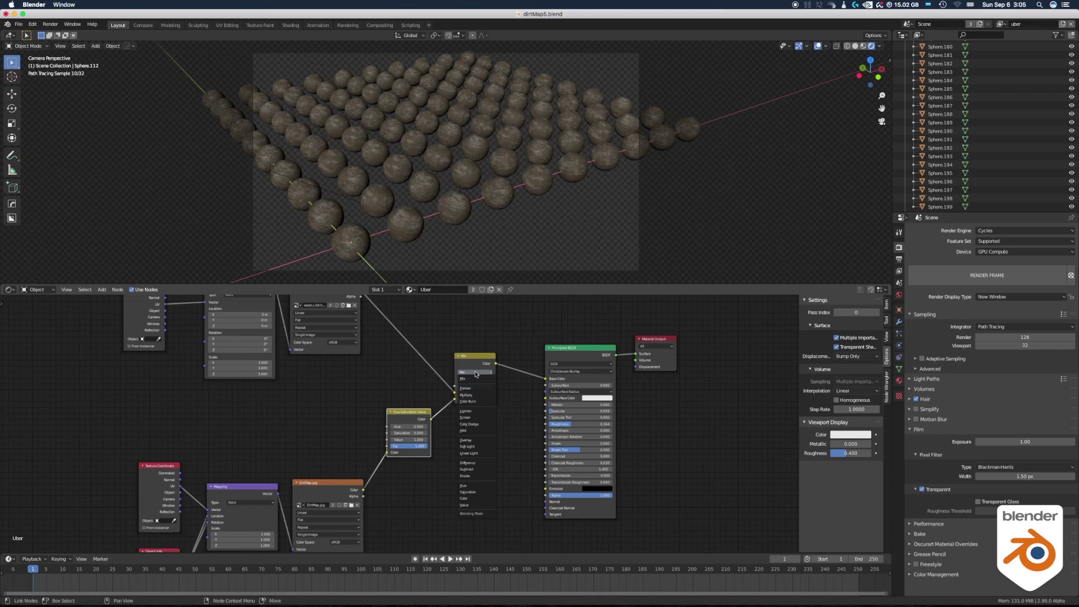
pyautogui.click(475, 419)
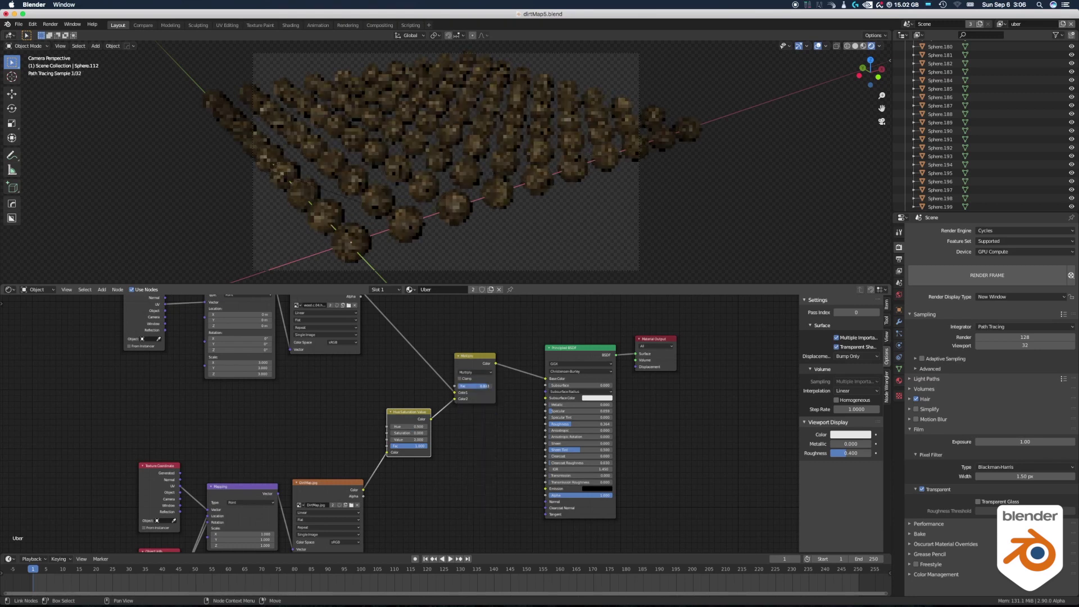
pyautogui.moveTo(489, 386)
pyautogui.mouseDown()
pyautogui.moveTo(470, 386)
pyautogui.moveTo(484, 386)
pyautogui.mouseUp()
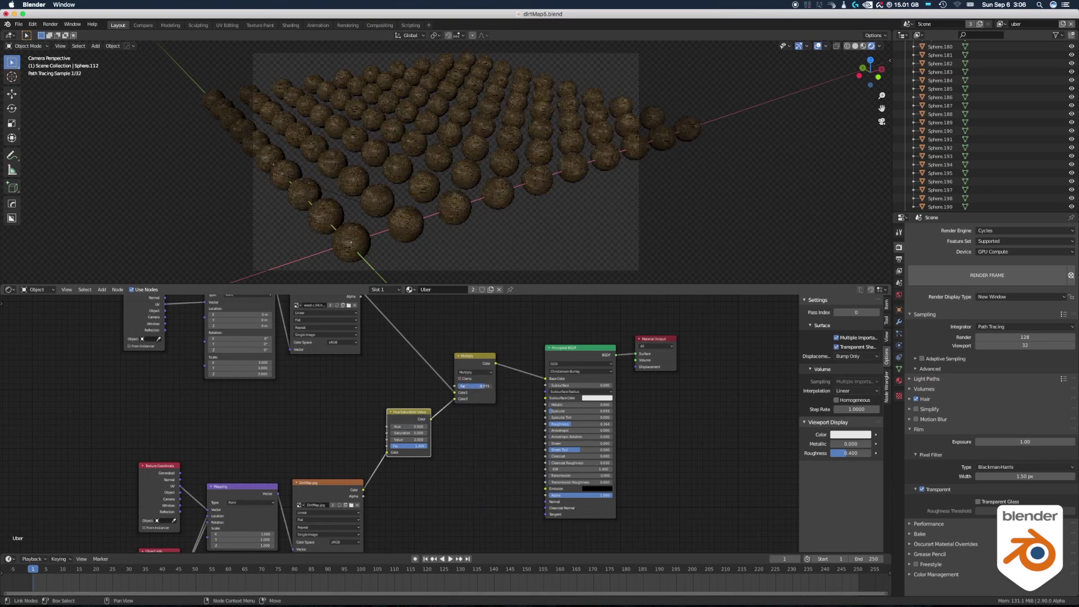
# Brighten the desaturated dirt map by setting the Hue Saturation Value node's Value to 3.0
pyautogui.scroll(6, 398, 401)
pyautogui.moveTo(414, 448); pyautogui.dragTo(410, 448)
pyautogui.click(409, 449)
pyautogui.write('3.0')
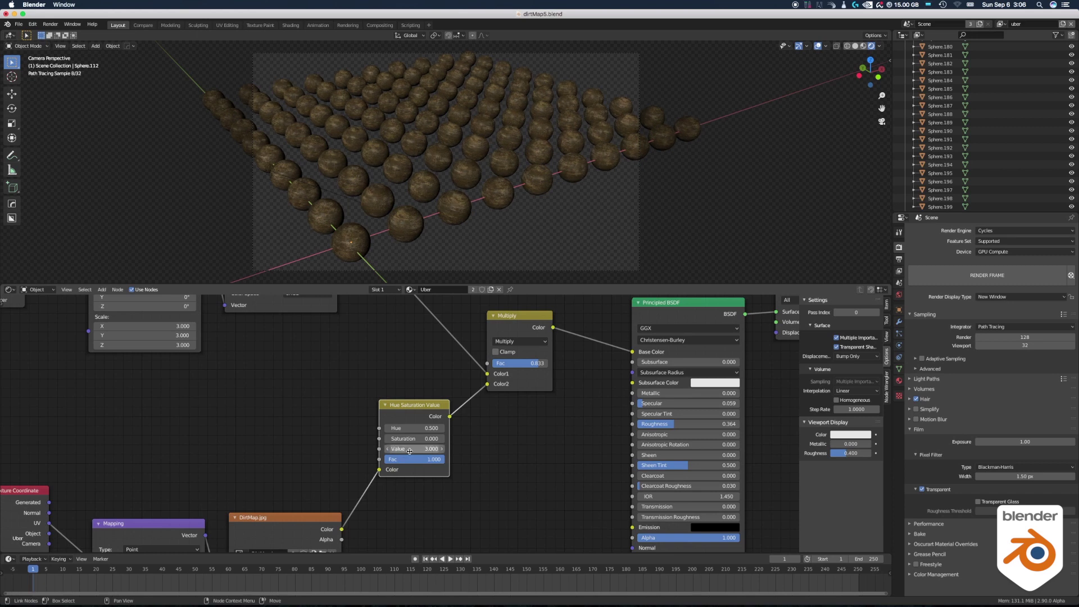
pyautogui.press('Return')
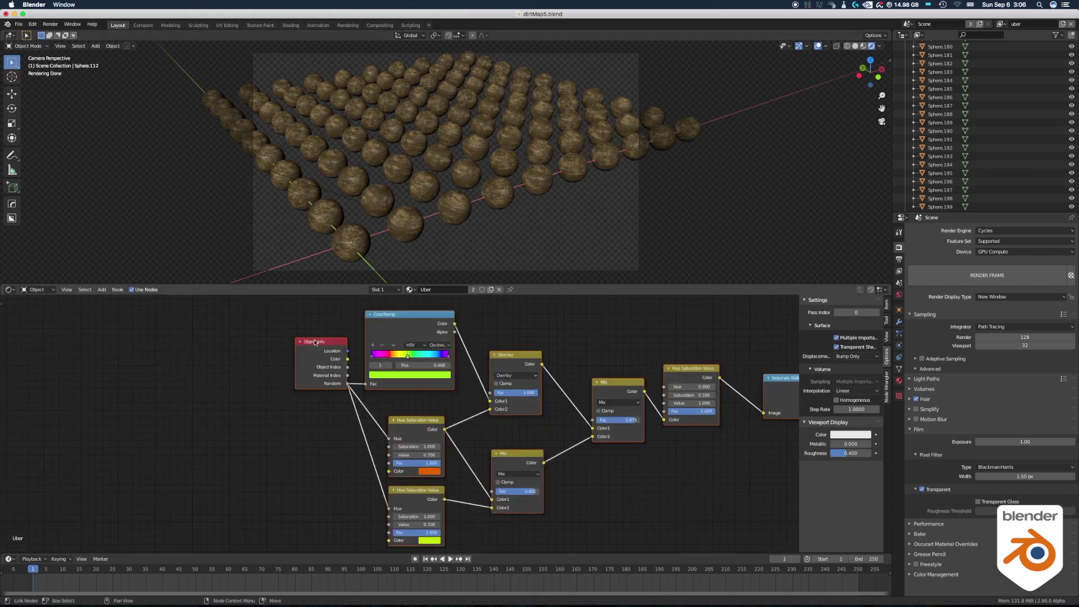
# Preview the two Hue Saturation Value nodes driven by Object Info's Random output, and shift the upper one's colour to a yellower orange
pyautogui.moveTo(314, 340); pyautogui.dragTo(306, 341)
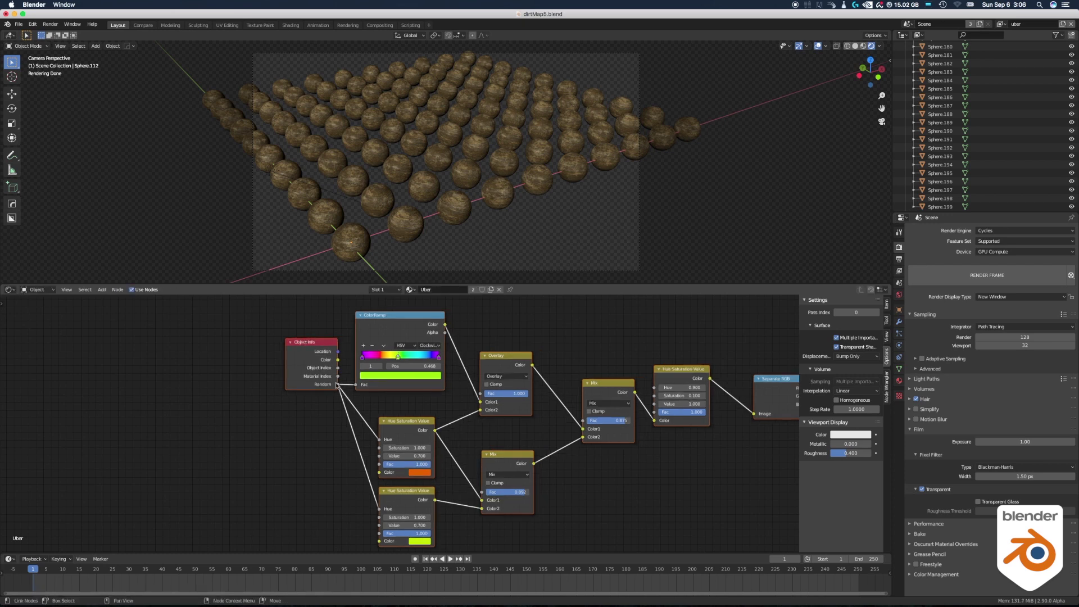
pyautogui.keyDown('ctrl'); pyautogui.keyDown('shift'); pyautogui.click(400, 494); pyautogui.keyUp('shift'); pyautogui.keyUp('ctrl')
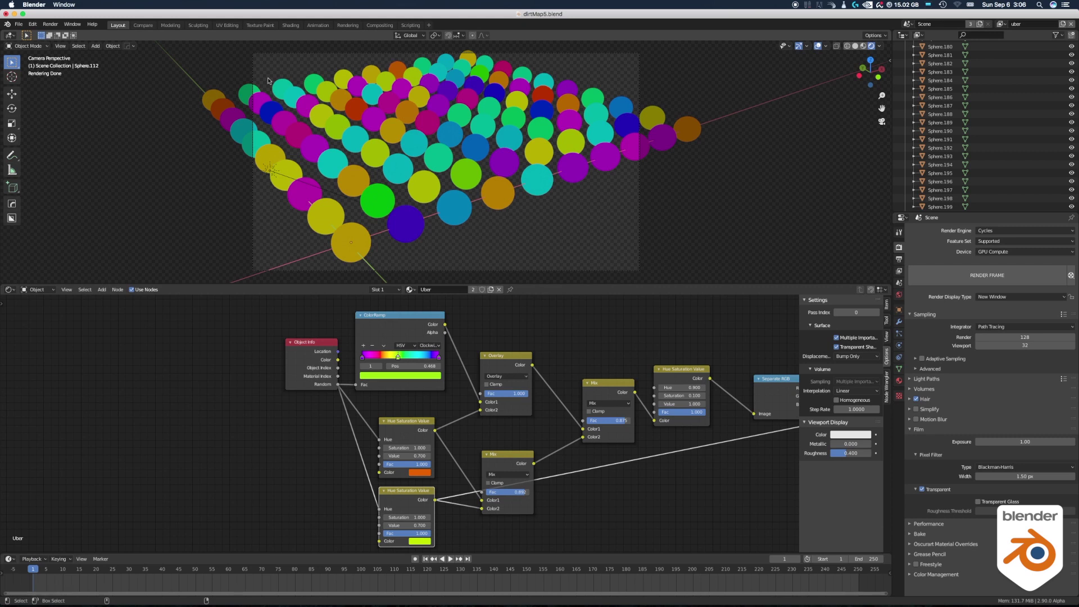
pyautogui.keyDown('ctrl'); pyautogui.keyDown('shift'); pyautogui.click(404, 433); pyautogui.keyUp('shift'); pyautogui.keyUp('ctrl')
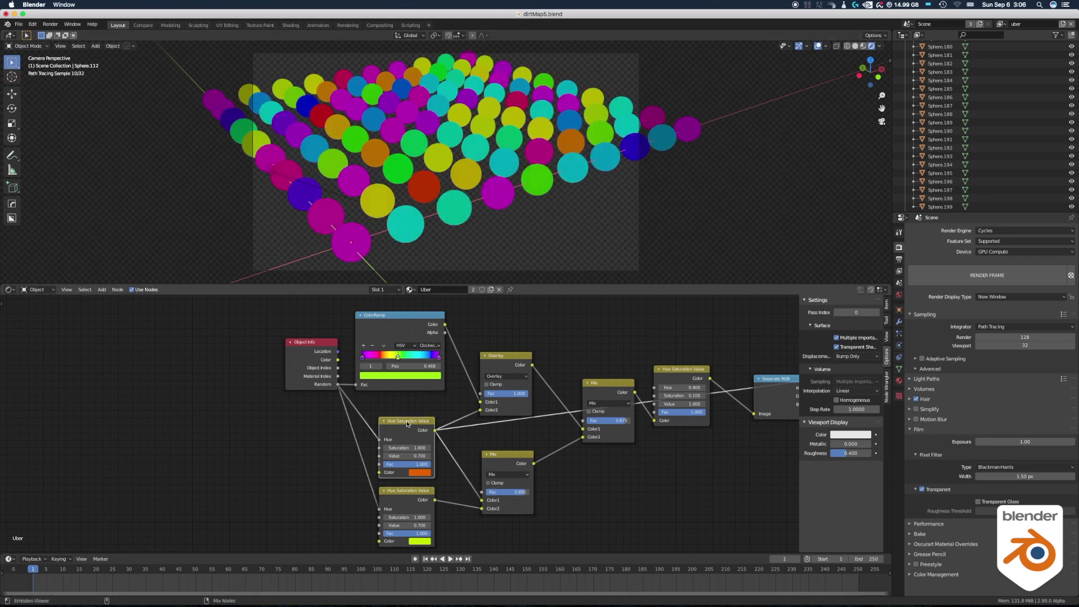
pyautogui.click(418, 472)
pyautogui.moveTo(429, 417); pyautogui.dragTo(424, 416)
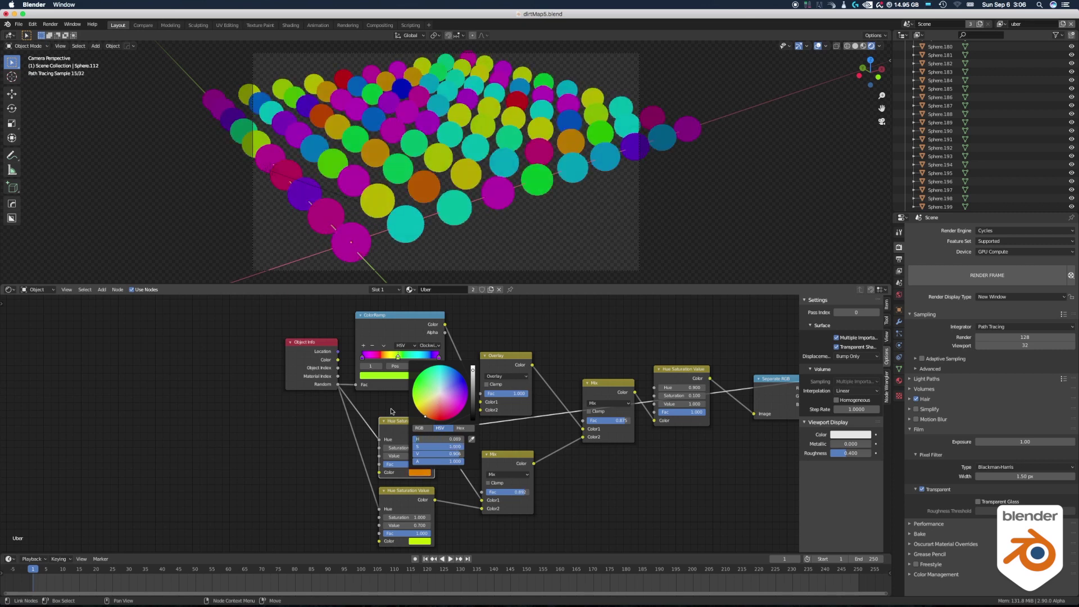
# Preview the ColorRamp driven by Object Info's Random output and move its green colour stop to position 0.532
pyautogui.keyDown('ctrl'); pyautogui.keyDown('shift'); pyautogui.click(371, 316); pyautogui.keyUp('shift'); pyautogui.keyUp('ctrl')
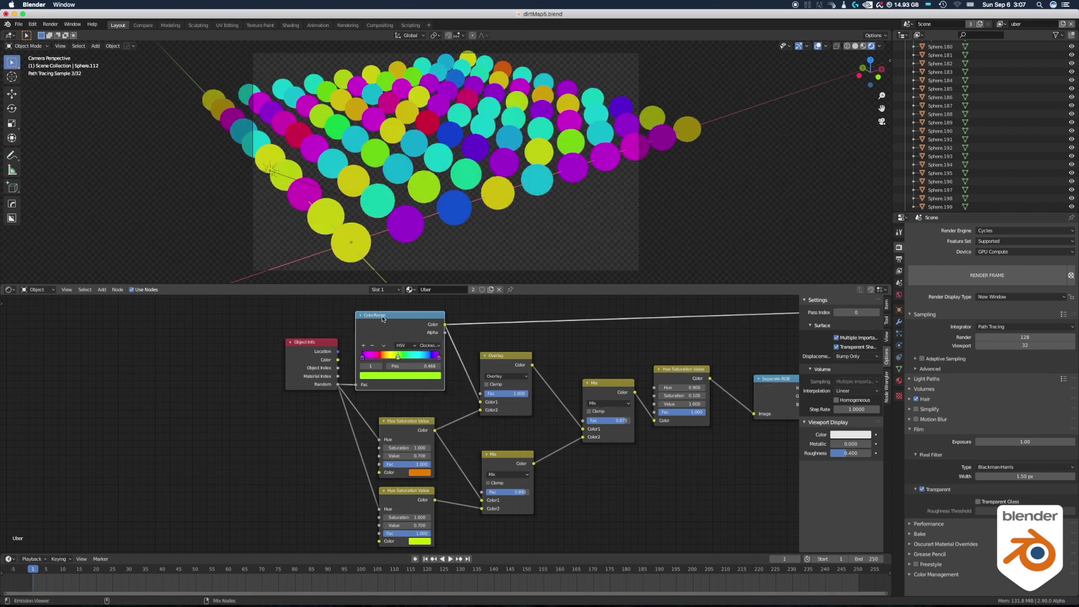
pyautogui.scroll(7, 402, 314)
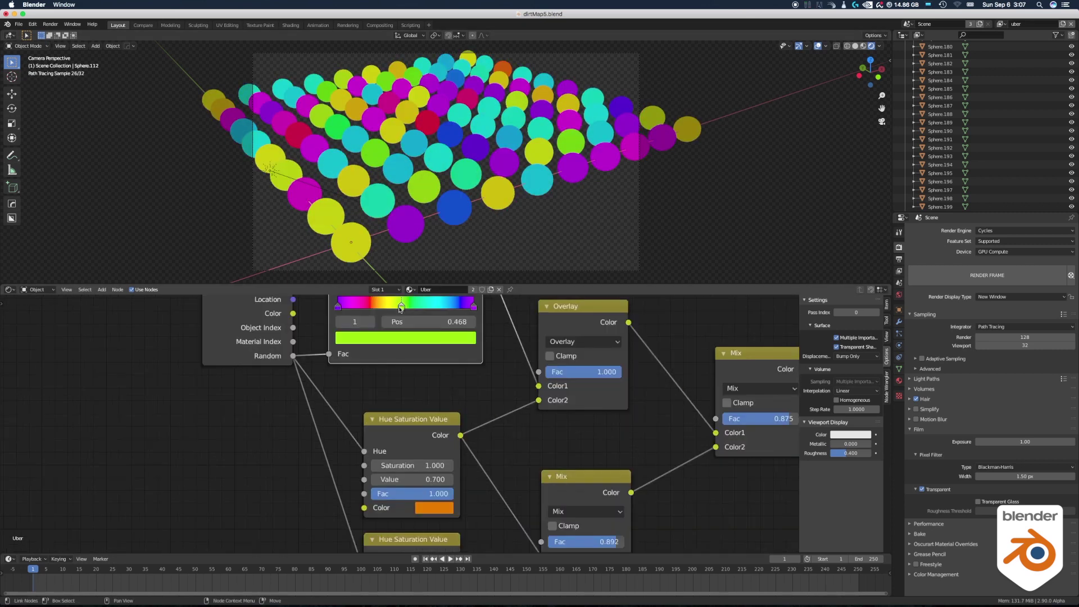
pyautogui.moveTo(401, 309)
pyautogui.mouseDown()
pyautogui.moveTo(363, 309)
pyautogui.moveTo(411, 313)
pyautogui.mouseUp()
pyautogui.scroll(-3, 398, 385)
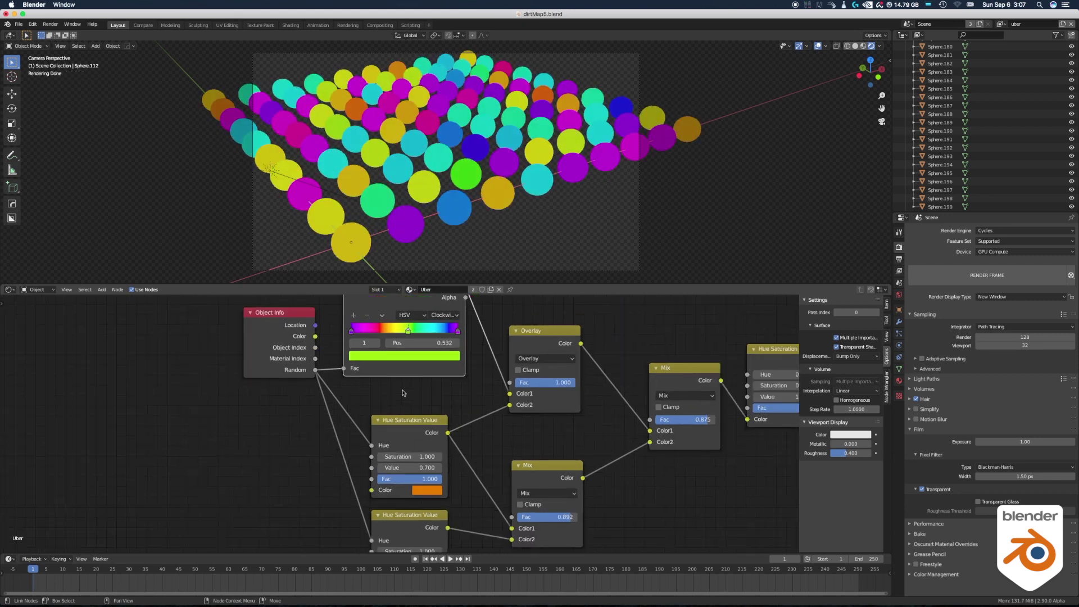
# Preview the ColorRamp, upper Hue Saturation Value, Overlay and final Mix nodes in turn to compare their per-sphere colours
pyautogui.moveTo(450, 415); pyautogui.dragTo(325, 413, button='middle')
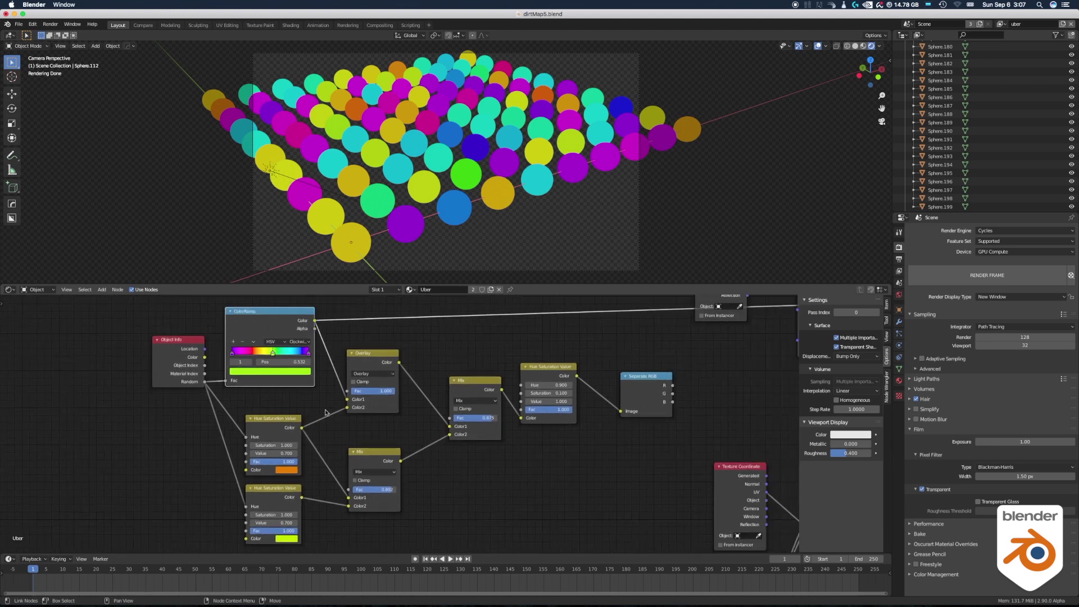
pyautogui.click(376, 360)
pyautogui.keyDown('ctrl'); pyautogui.keyDown('shift'); pyautogui.click(387, 380); pyautogui.keyUp('shift'); pyautogui.keyUp('ctrl')
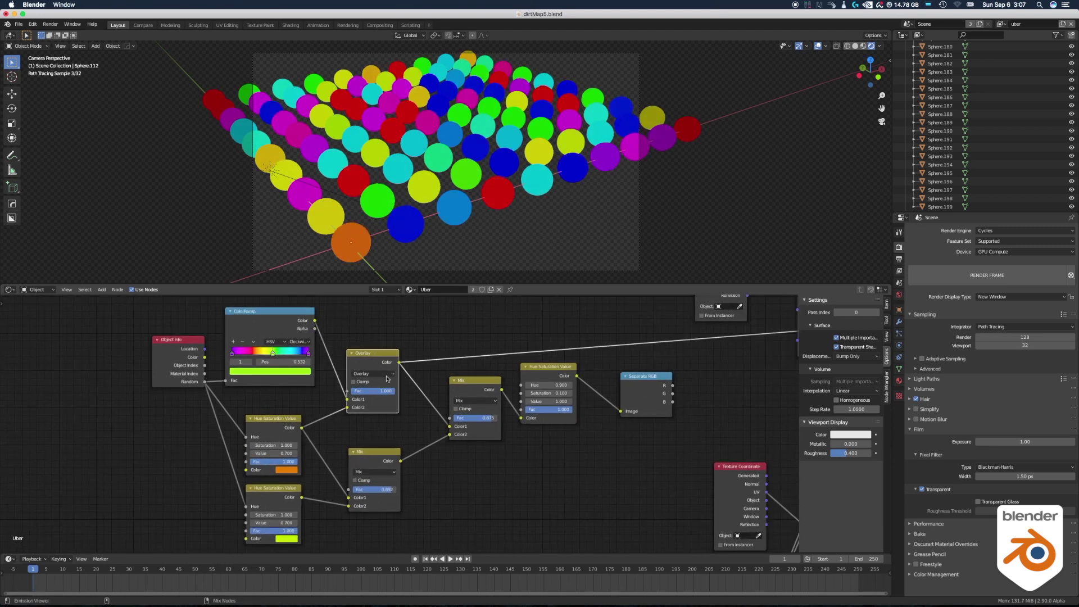
pyautogui.keyDown('ctrl'); pyautogui.keyDown('shift'); pyautogui.click(270, 337); pyautogui.keyUp('shift'); pyautogui.keyUp('ctrl')
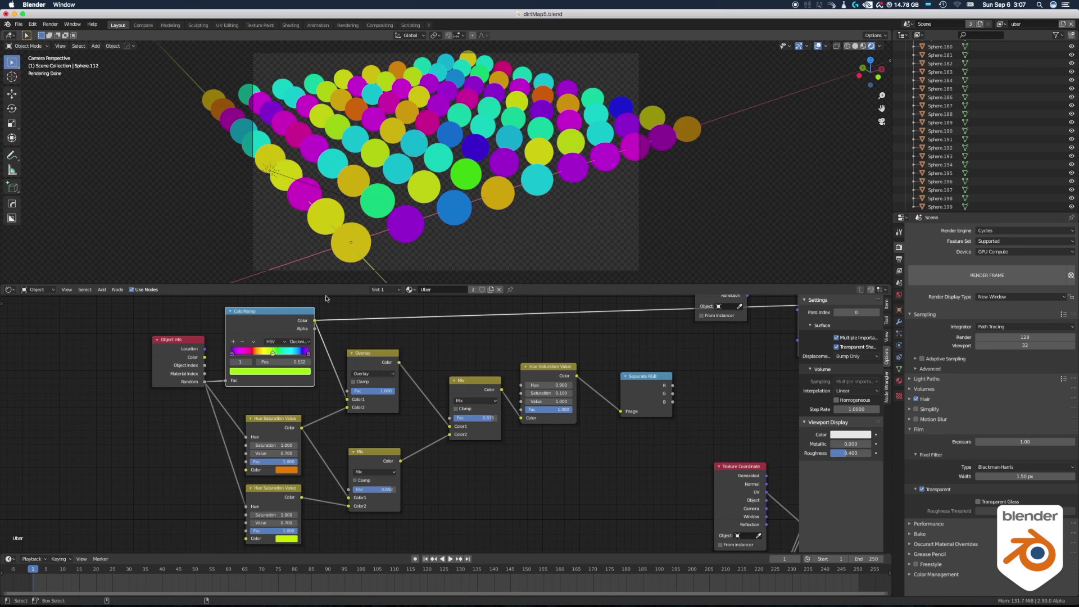
pyautogui.keyDown('ctrl'); pyautogui.keyDown('shift'); pyautogui.click(281, 426); pyautogui.keyUp('shift'); pyautogui.keyUp('ctrl')
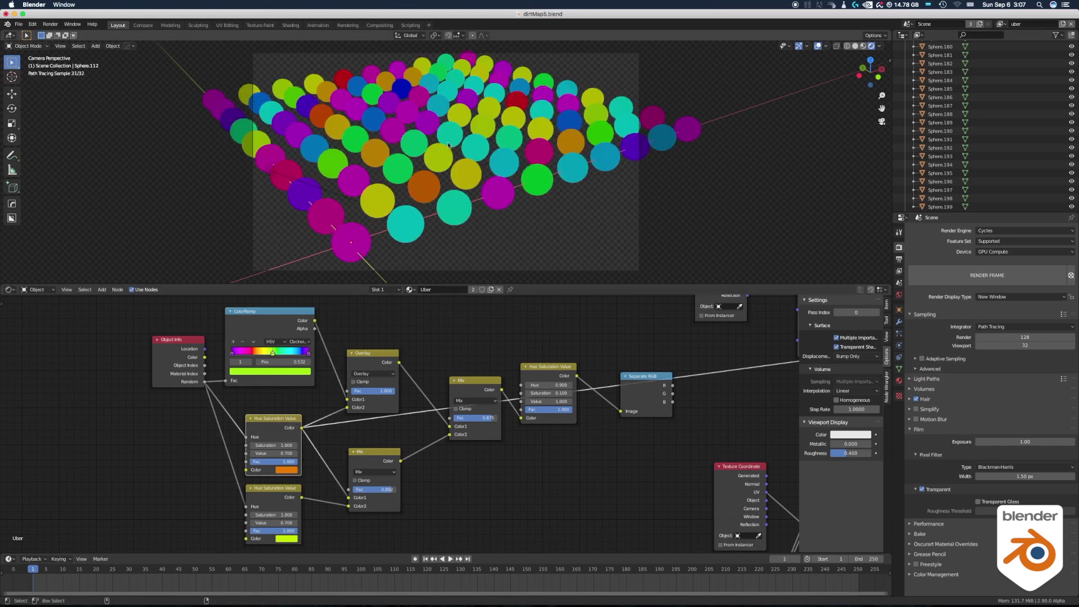
pyautogui.keyDown('ctrl'); pyautogui.keyDown('shift'); pyautogui.click(376, 353); pyautogui.keyUp('shift'); pyautogui.keyUp('ctrl')
pyautogui.keyDown('ctrl'); pyautogui.keyDown('shift'); pyautogui.click(480, 382); pyautogui.keyUp('shift'); pyautogui.keyUp('ctrl')
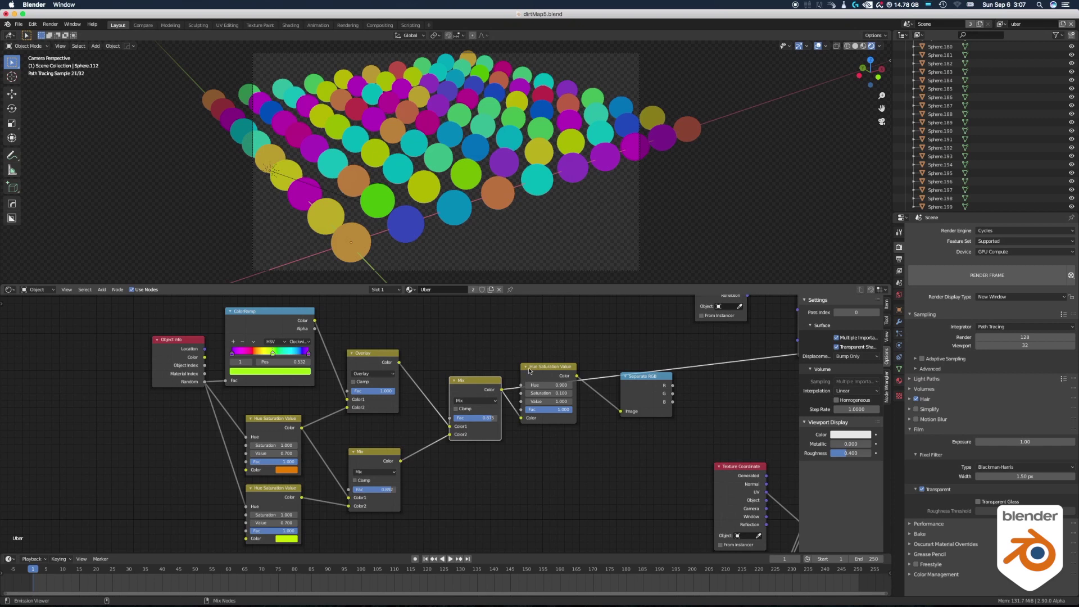
# Reposition the Separate RGB node and the dirt map's Hue Saturation Value node to open up space between them
pyautogui.press('g')
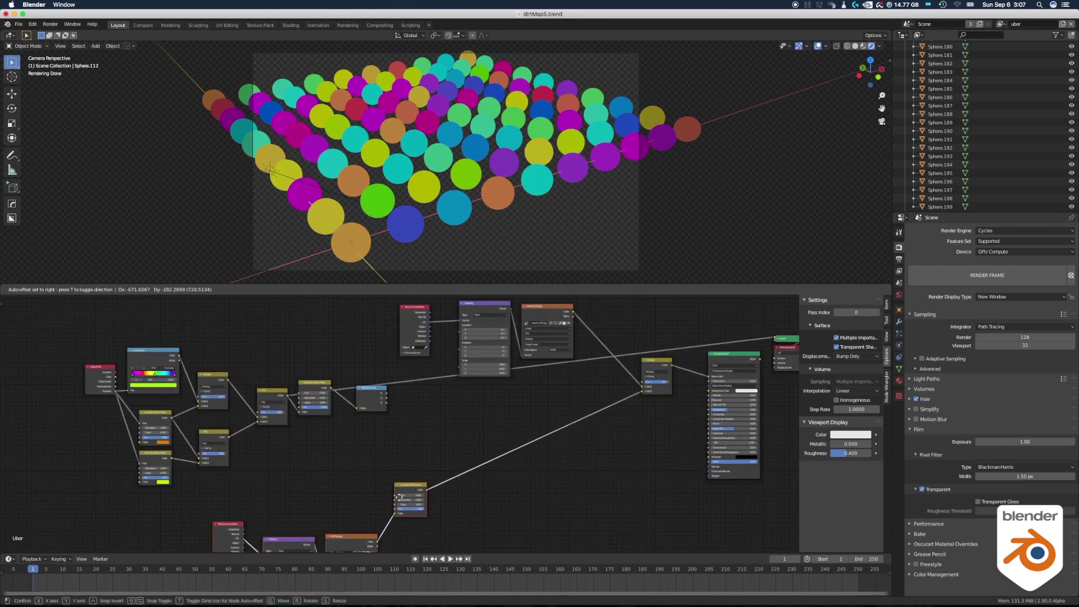
pyautogui.click(399, 496)
pyautogui.scroll(2, 467, 418)
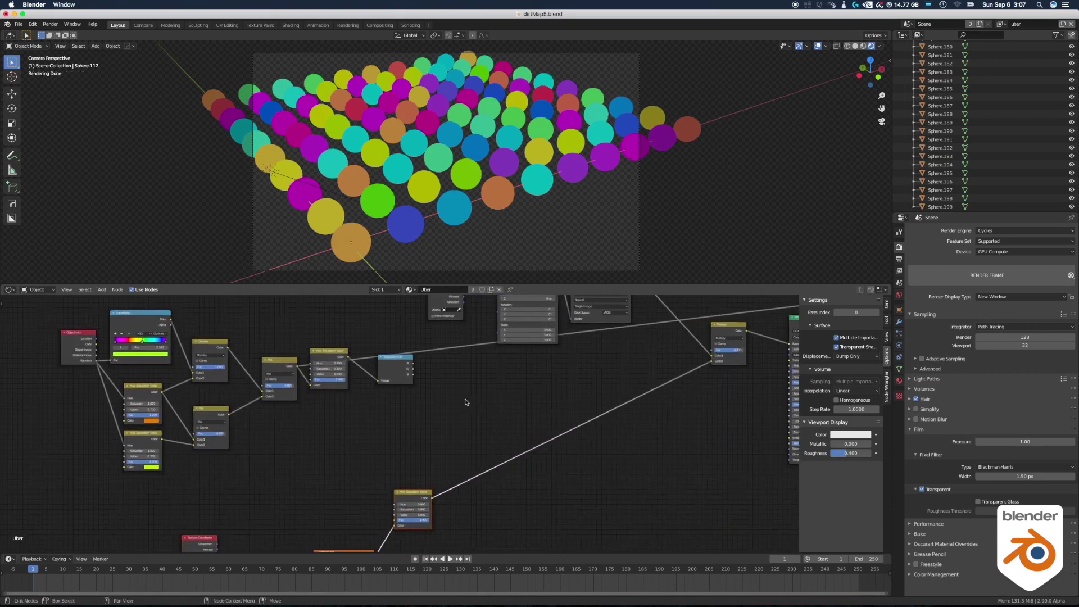
pyautogui.press('g')
pyautogui.click(404, 369)
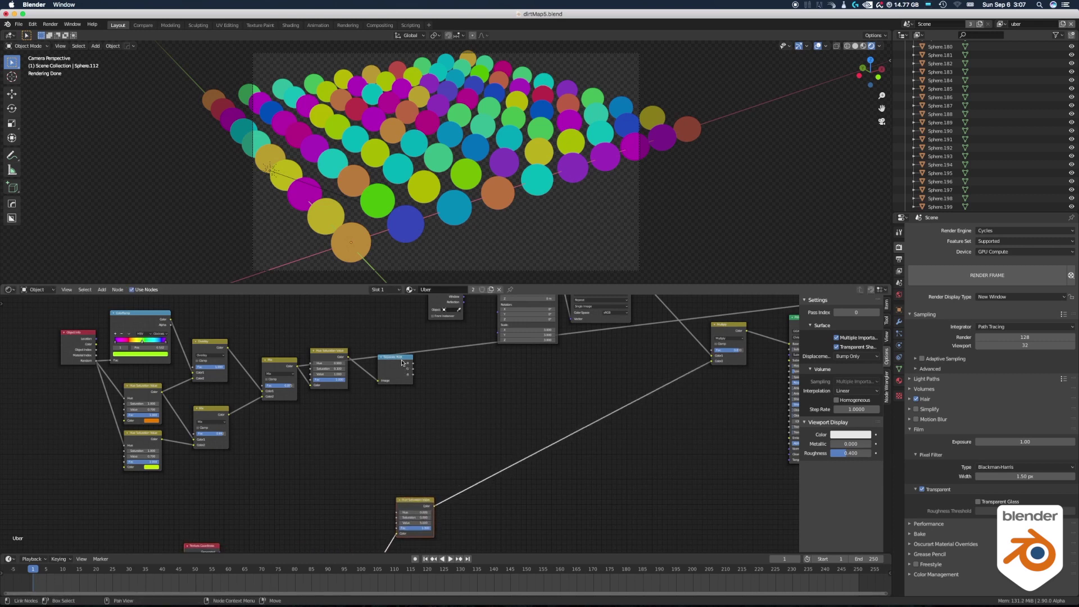
pyautogui.click(401, 362)
pyautogui.press('g')
pyautogui.click(428, 382)
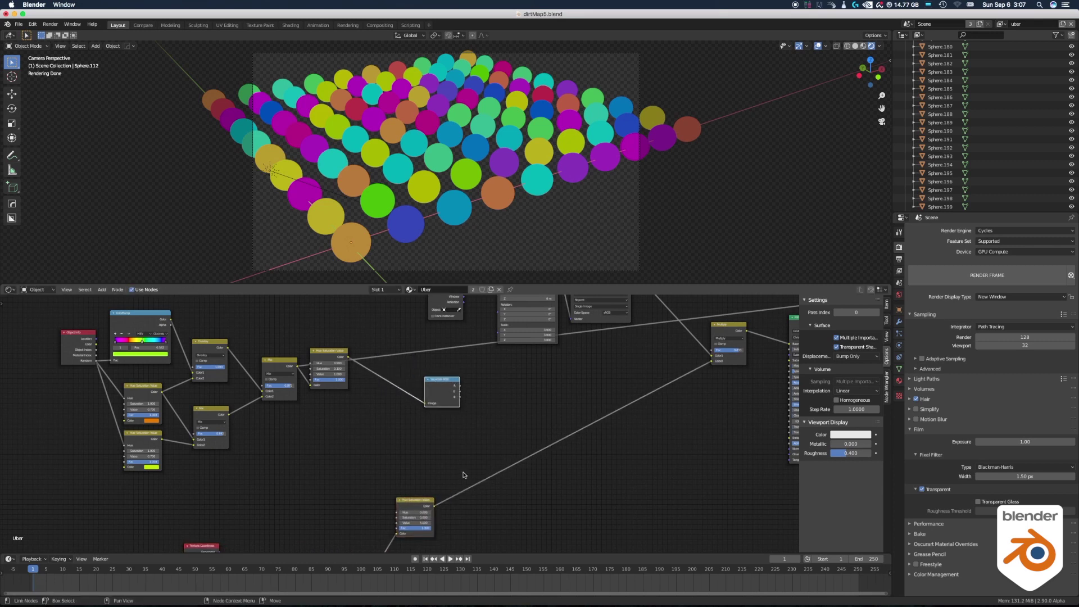
pyautogui.scroll(-5, 465, 475)
pyautogui.moveTo(397, 422); pyautogui.dragTo(674, 344)
# Insert a Separate RGB node on the link leaving DirtMap.jpg and place it close to the image texture
pyautogui.hotkey('shift', 'a')
pyautogui.write('sse')
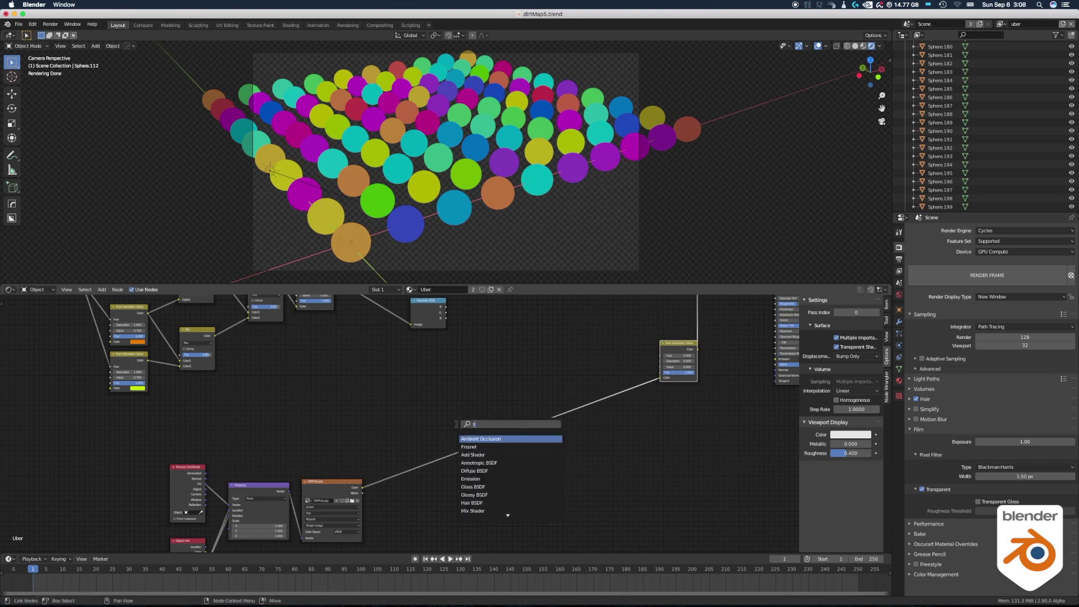
pyautogui.press('Down')
pyautogui.press('Down')
pyautogui.press('Down')
pyautogui.press('Down')
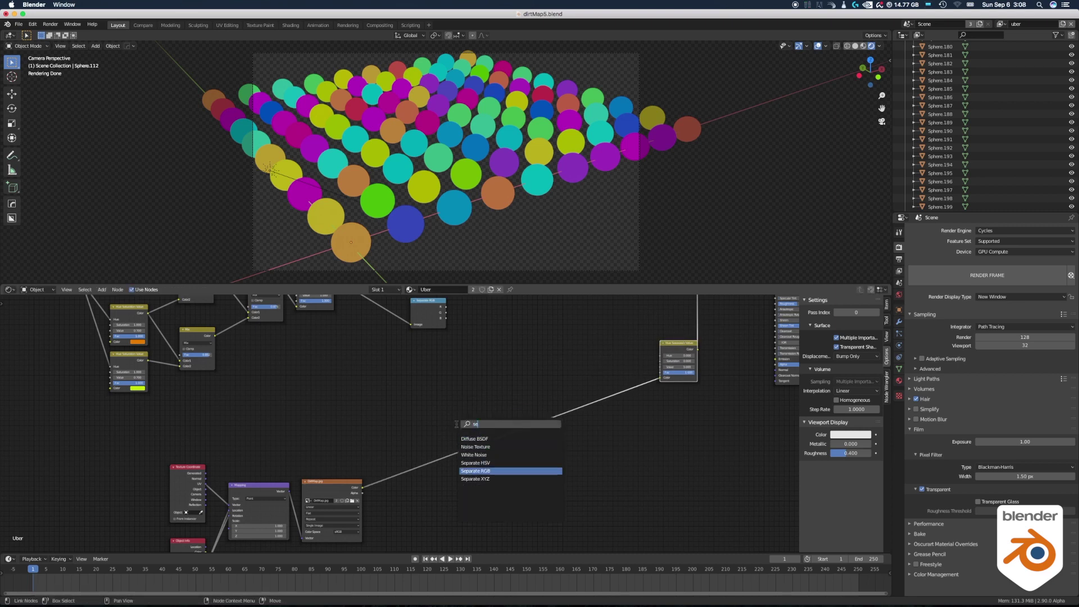
pyautogui.press('Return')
pyautogui.click(432, 441)
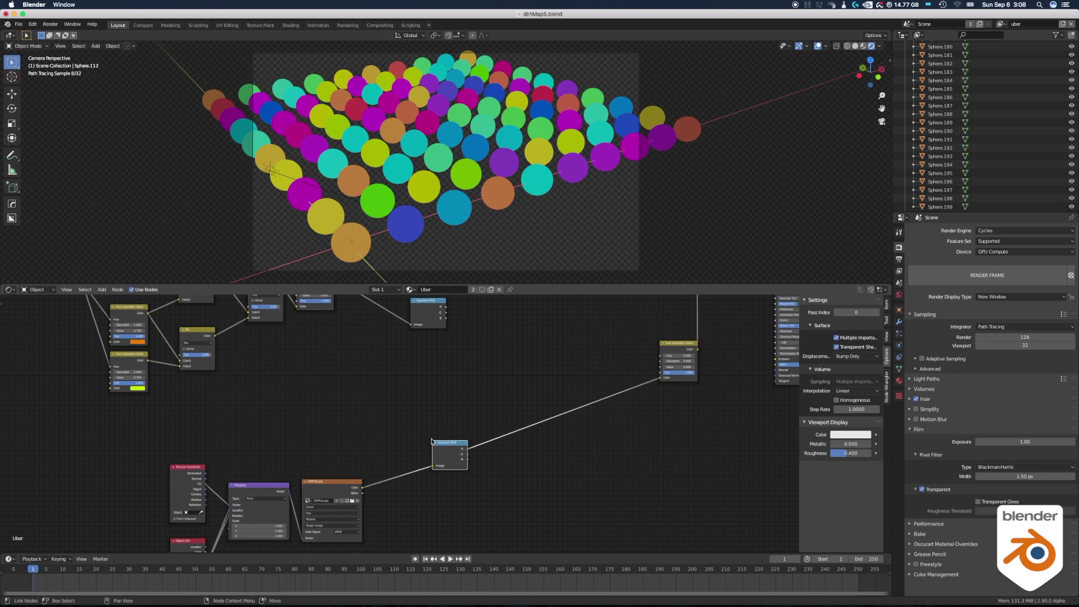
pyautogui.moveTo(441, 444)
pyautogui.mouseDown()
pyautogui.moveTo(412, 451)
pyautogui.moveTo(421, 447)
pyautogui.mouseUp()
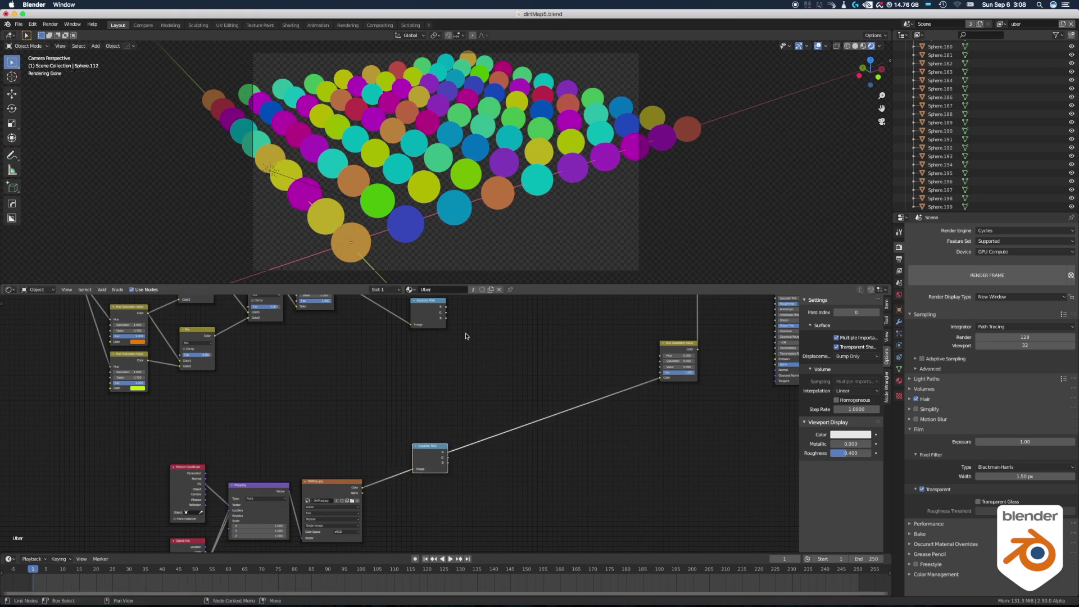
# Add a MixRGB node beside the Separate RGB nodes and duplicate it twice to form a vertical stack of three
pyautogui.hotkey('shift', 'a')
pyautogui.write('mix')
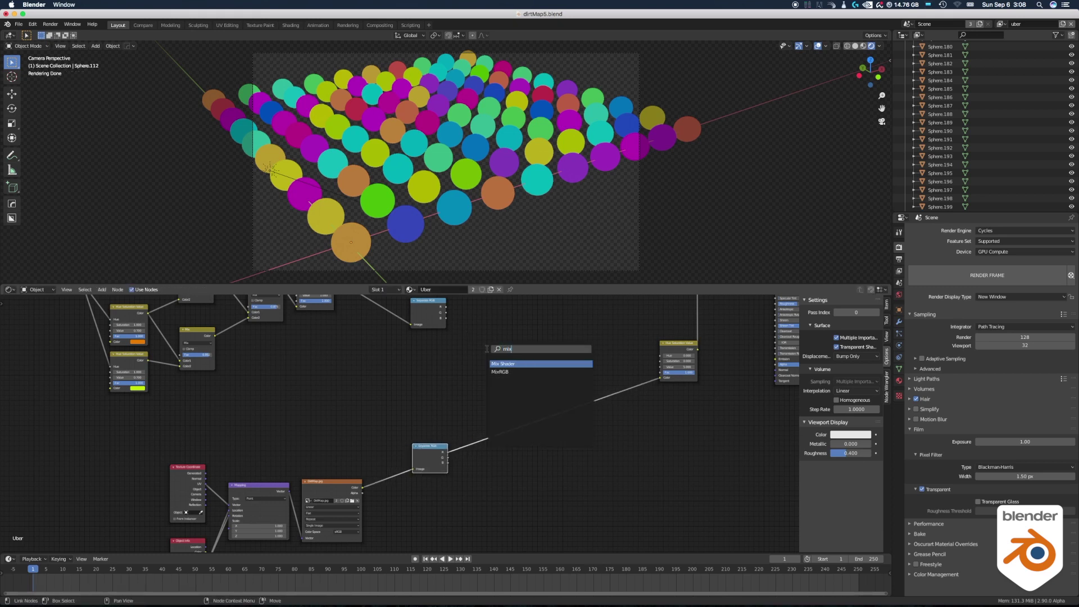
pyautogui.press('Down')
pyautogui.press('Return')
pyautogui.click(482, 318)
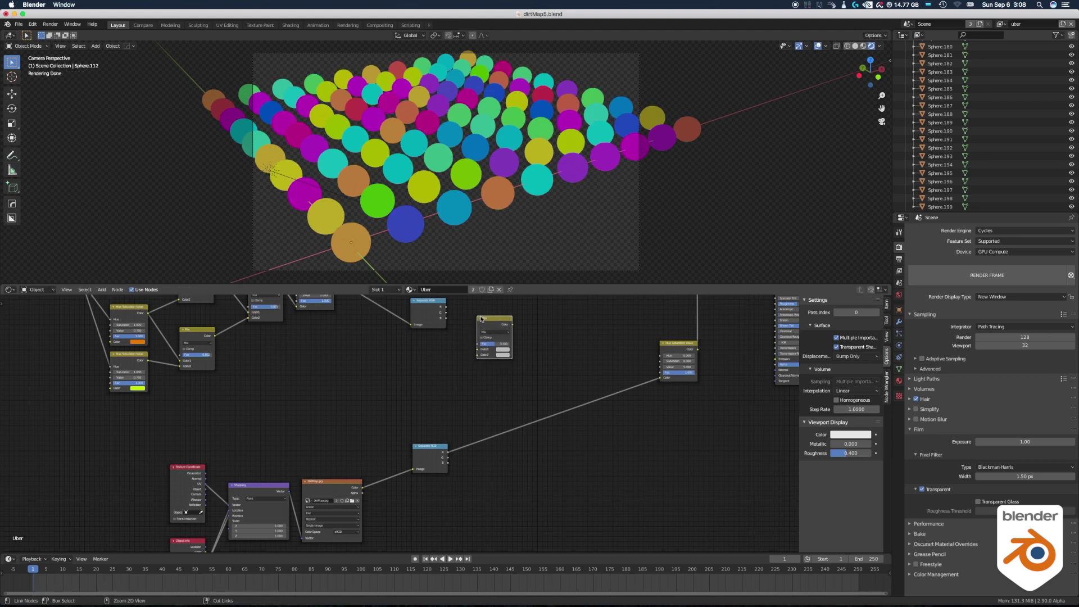
pyautogui.hotkey('shift', 'd')
pyautogui.click(483, 373)
pyautogui.hotkey('shift', 'd')
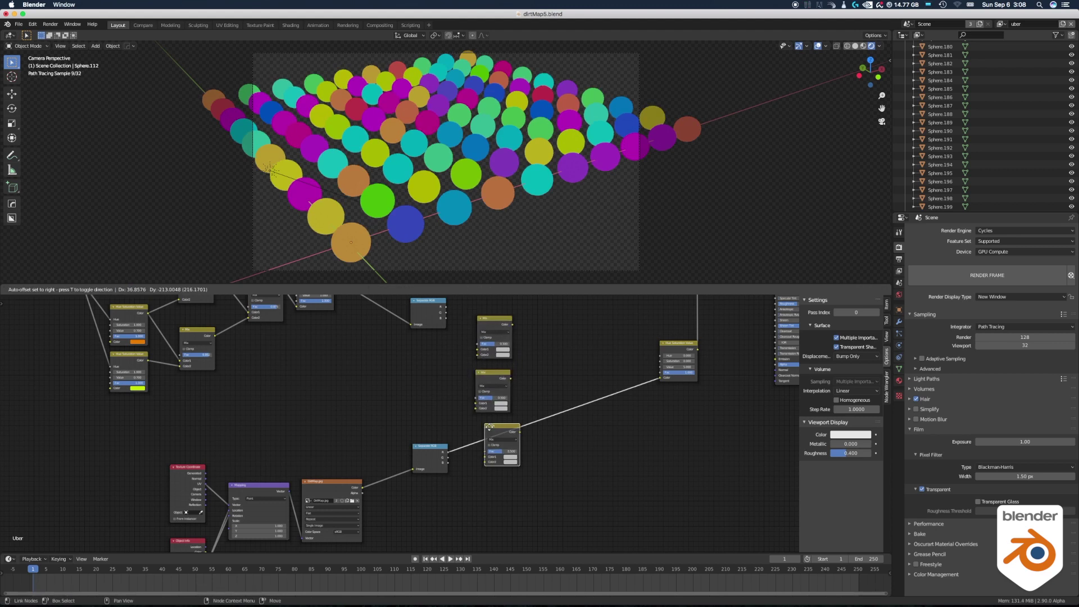
pyautogui.click(490, 433)
# Connect the channel outputs of the random-colour and dirt map Separate RGB nodes to the three Mix nodes' colour inputs
pyautogui.scroll(3, 490, 435)
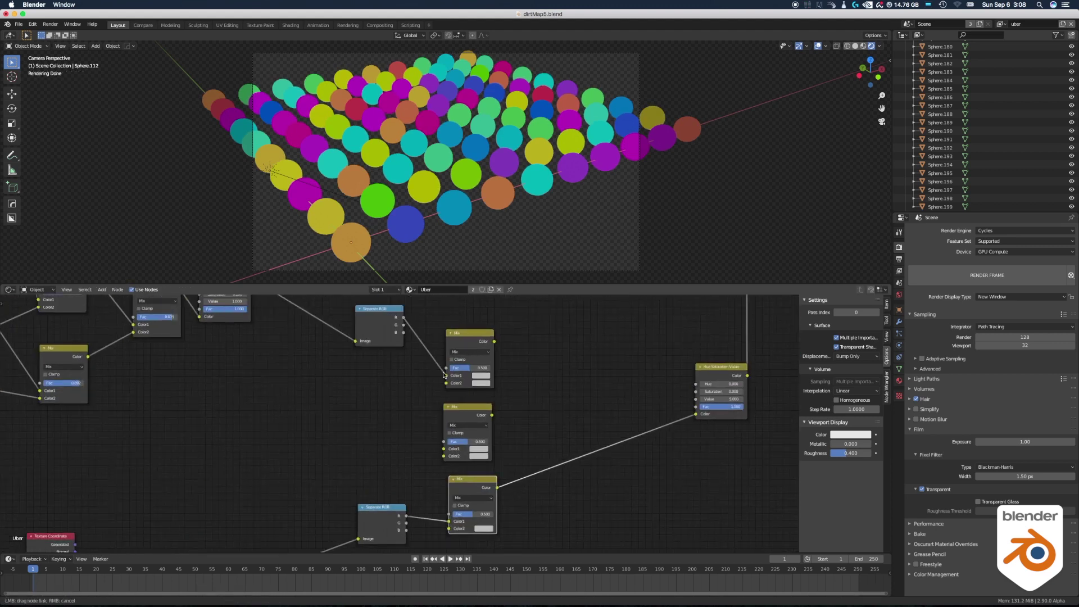
pyautogui.moveTo(405, 326); pyautogui.dragTo(449, 383)
pyautogui.moveTo(406, 522)
pyautogui.mouseDown()
pyautogui.moveTo(446, 452)
pyautogui.moveTo(424, 534)
pyautogui.mouseUp()
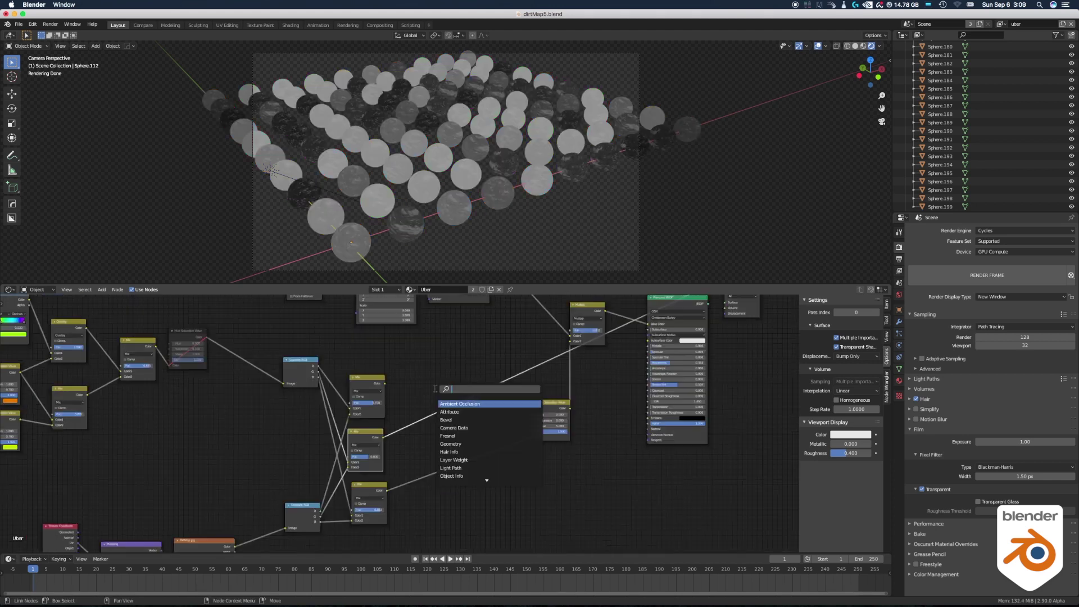
# Add a Combine RGB node, feed the three Mix outputs into R, G and B, and link its Image to Hue Saturation Value's Color
pyautogui.write('comb')
pyautogui.click(450, 411)
pyautogui.click(438, 384)
pyautogui.moveTo(384, 383); pyautogui.dragTo(425, 379)
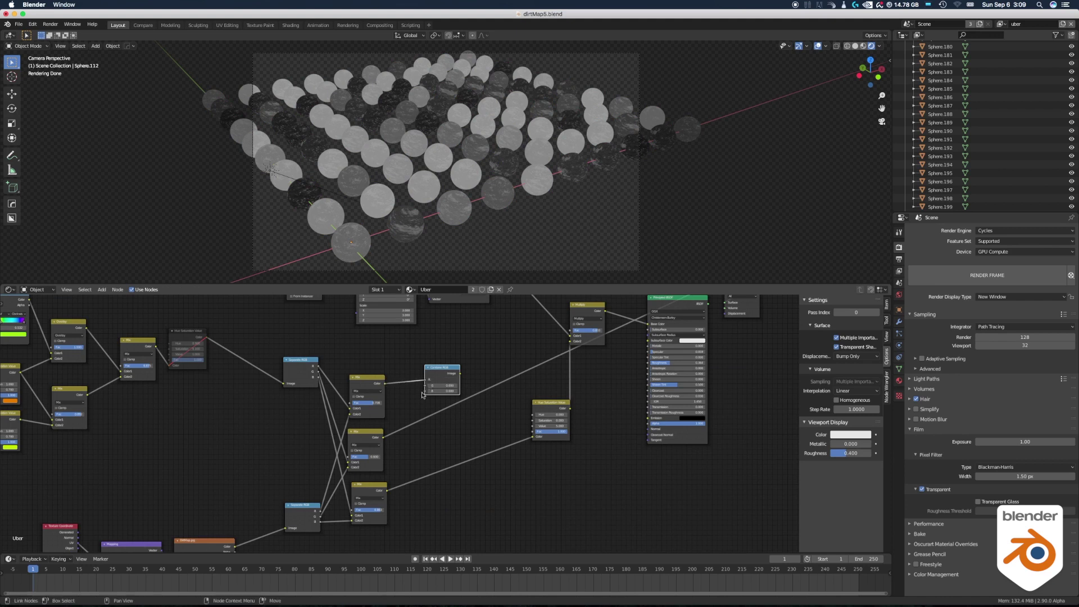
pyautogui.moveTo(384, 437); pyautogui.dragTo(425, 385)
pyautogui.scroll(2, 416, 428)
pyautogui.moveTo(384, 501); pyautogui.dragTo(493, 379)
pyautogui.moveTo(545, 446); pyautogui.dragTo(555, 439)
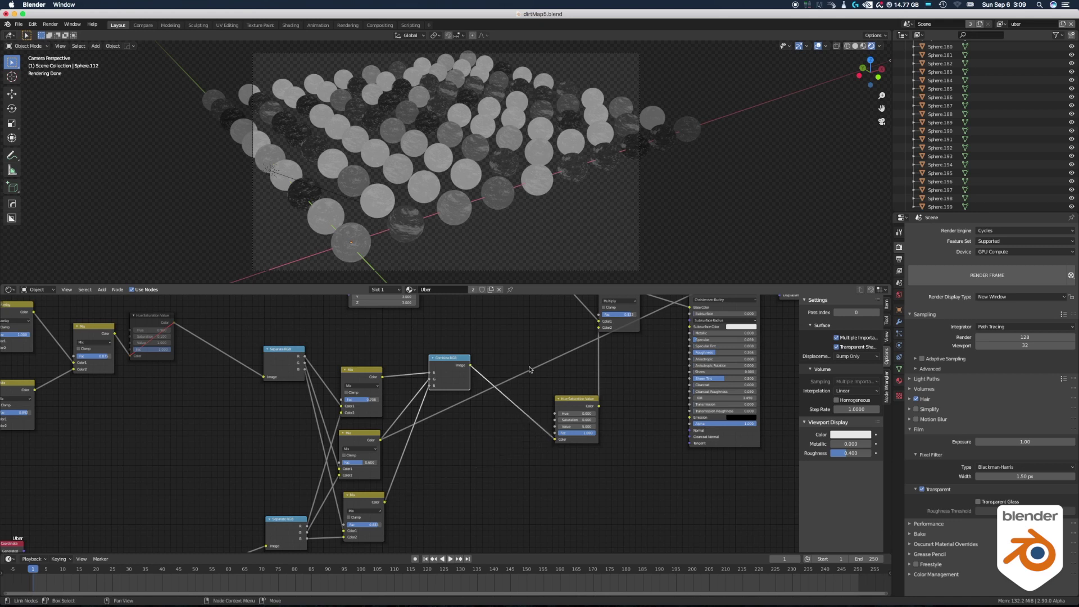
# Preview the Principled BSDF, fine-tune the red-channel Mix node's factor and set the blue-channel Mix node's factor to 0.958
pyautogui.moveTo(516, 357); pyautogui.dragTo(407, 448, button='middle')
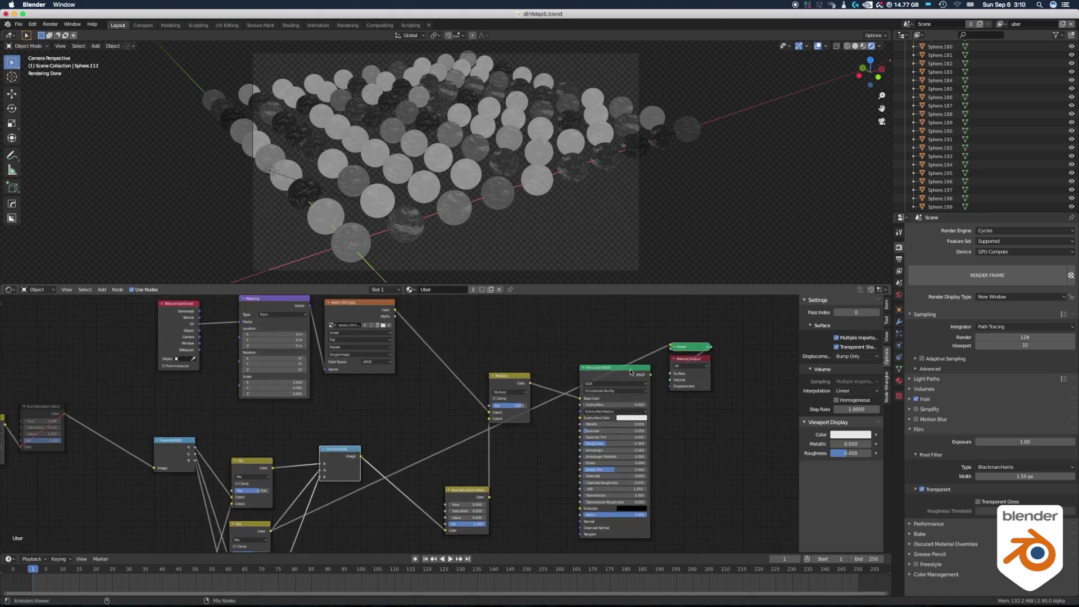
pyautogui.keyDown('ctrl'); pyautogui.keyDown('shift'); pyautogui.click(595, 373); pyautogui.keyUp('shift'); pyautogui.keyUp('ctrl')
pyautogui.scroll(2, 394, 424)
pyautogui.moveTo(400, 472); pyautogui.dragTo(447, 425, button='middle')
pyautogui.moveTo(283, 453)
pyautogui.mouseDown()
pyautogui.moveTo(270, 454)
pyautogui.moveTo(287, 454)
pyautogui.mouseUp()
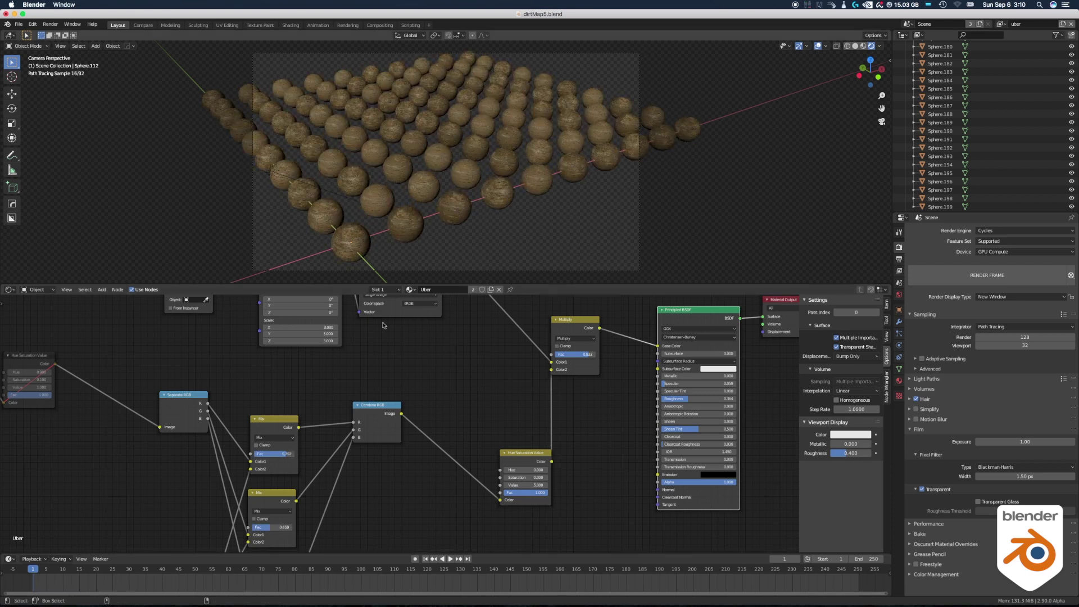
pyautogui.moveTo(385, 325); pyautogui.dragTo(406, 234, button='middle')
pyautogui.moveTo(304, 510); pyautogui.dragTo(307, 509)
pyautogui.scroll(2, 307, 510)
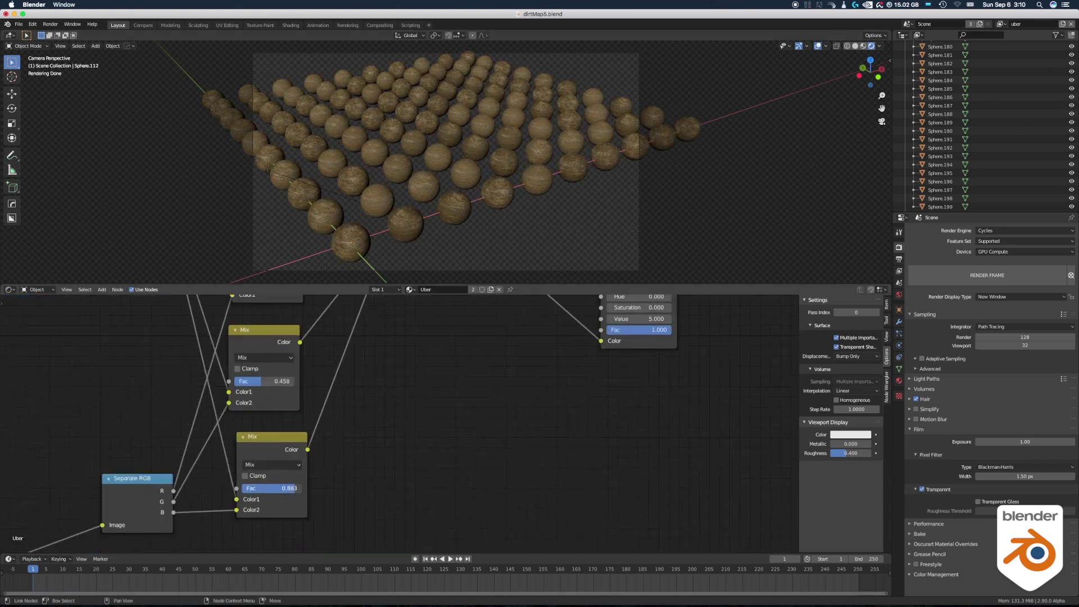
# Change the blue- and green-channel Mix nodes to Multiply and raise the green one's factor
pyautogui.click(284, 462)
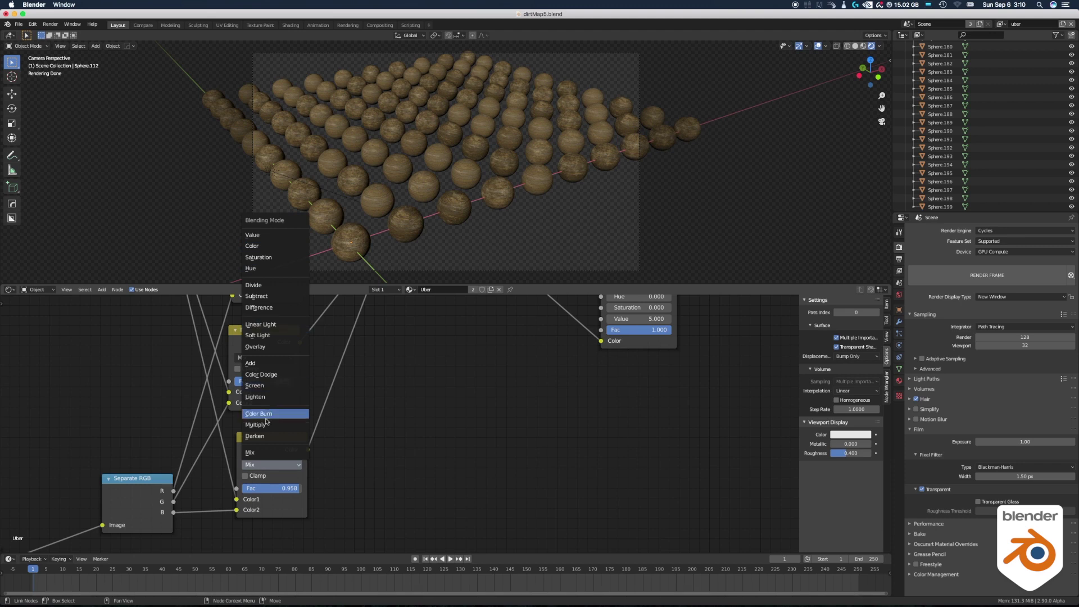
pyautogui.click(256, 424)
pyautogui.click(264, 358)
pyautogui.click(252, 318)
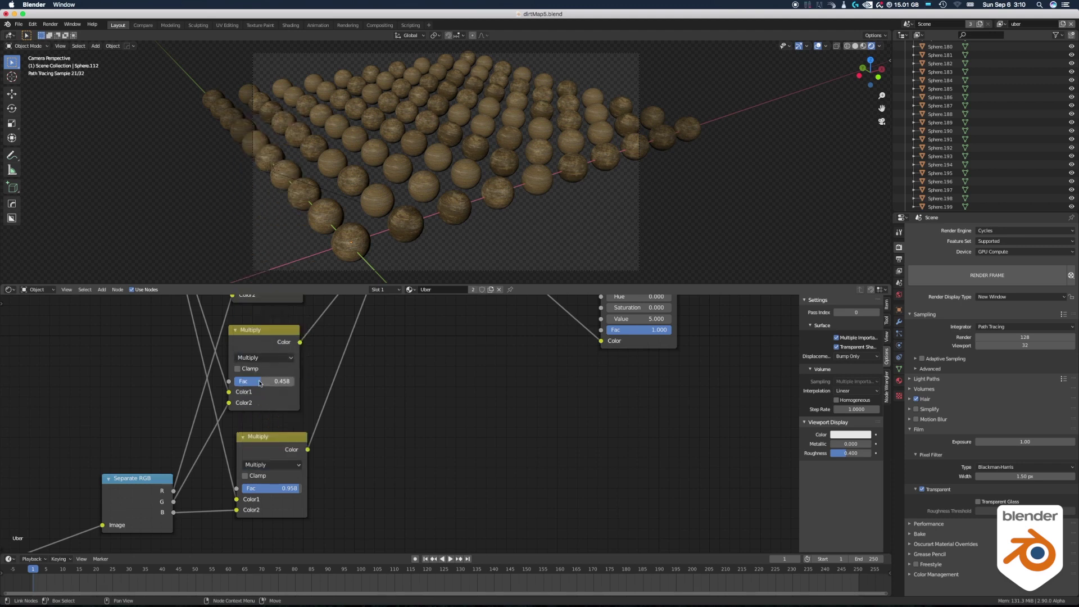
pyautogui.moveTo(268, 381); pyautogui.dragTo(306, 381)
pyautogui.moveTo(337, 366); pyautogui.dragTo(312, 410, button='middle')
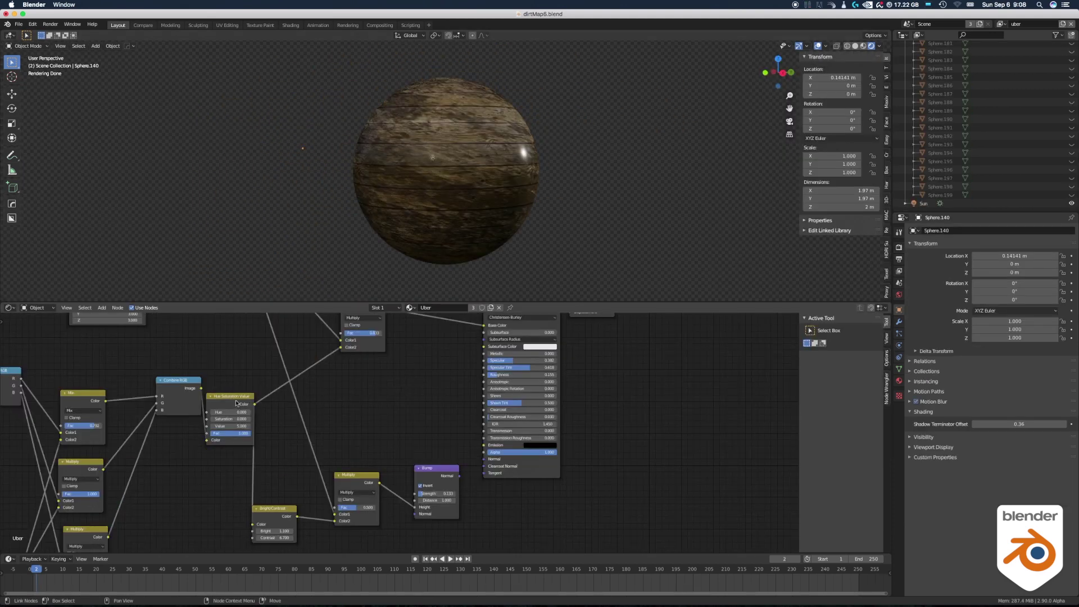
# Preview the dirt map's Hue Saturation Value node, link its Color to Principled BSDF's Roughness and inspect the shaded sphere
pyautogui.keyDown('ctrl'); pyautogui.keyDown('shift'); pyautogui.click(232, 398); pyautogui.keyUp('shift'); pyautogui.keyUp('ctrl')
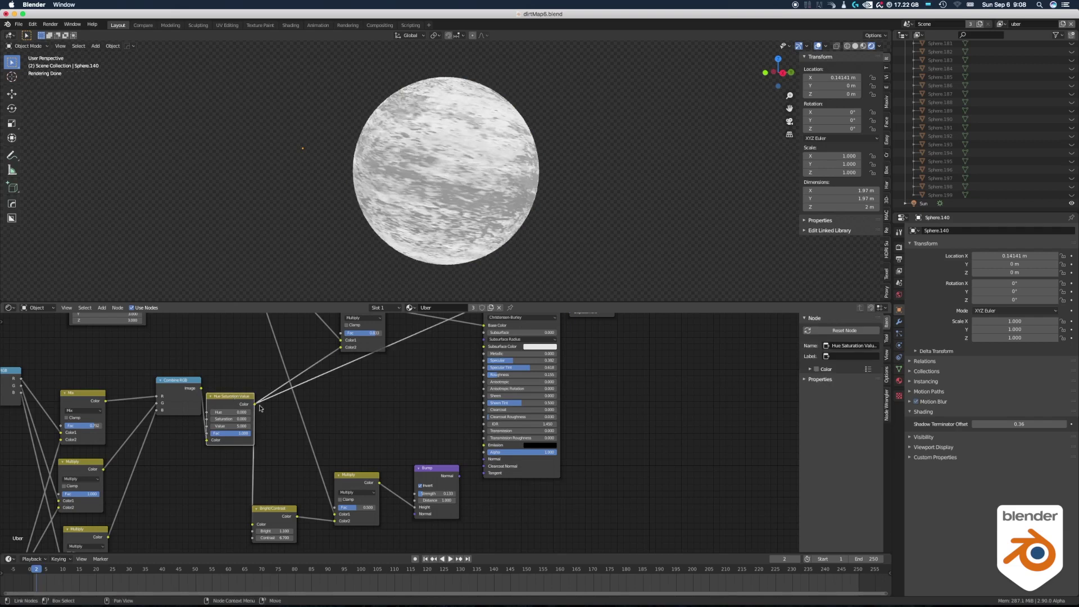
pyautogui.moveTo(255, 404); pyautogui.dragTo(485, 374)
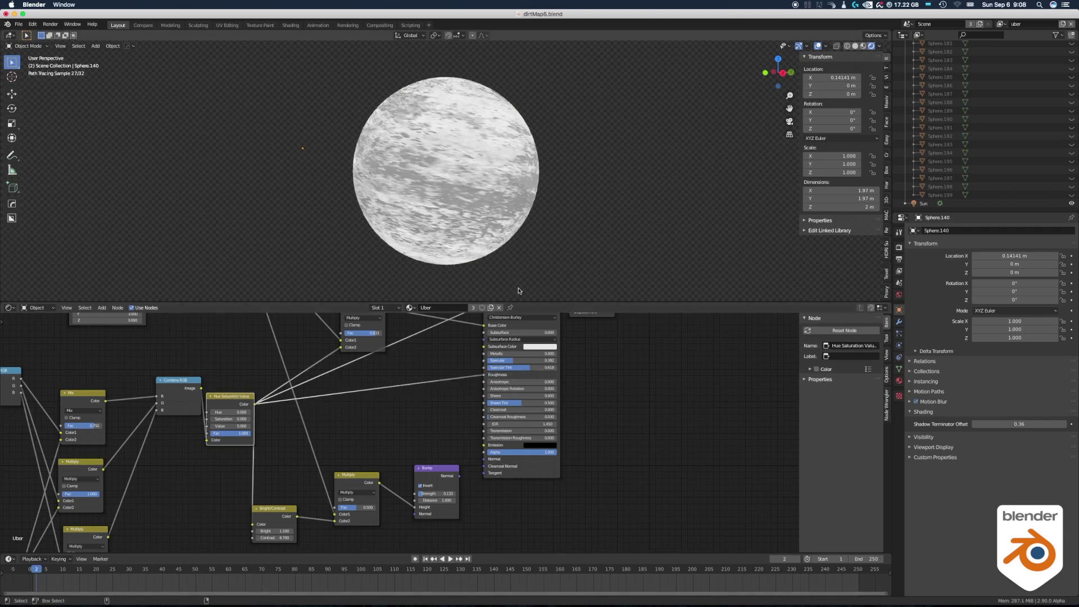
pyautogui.scroll(5, 467, 379)
pyautogui.keyDown('ctrl'); pyautogui.keyDown('shift'); pyautogui.click(472, 394); pyautogui.keyUp('shift'); pyautogui.keyUp('ctrl')
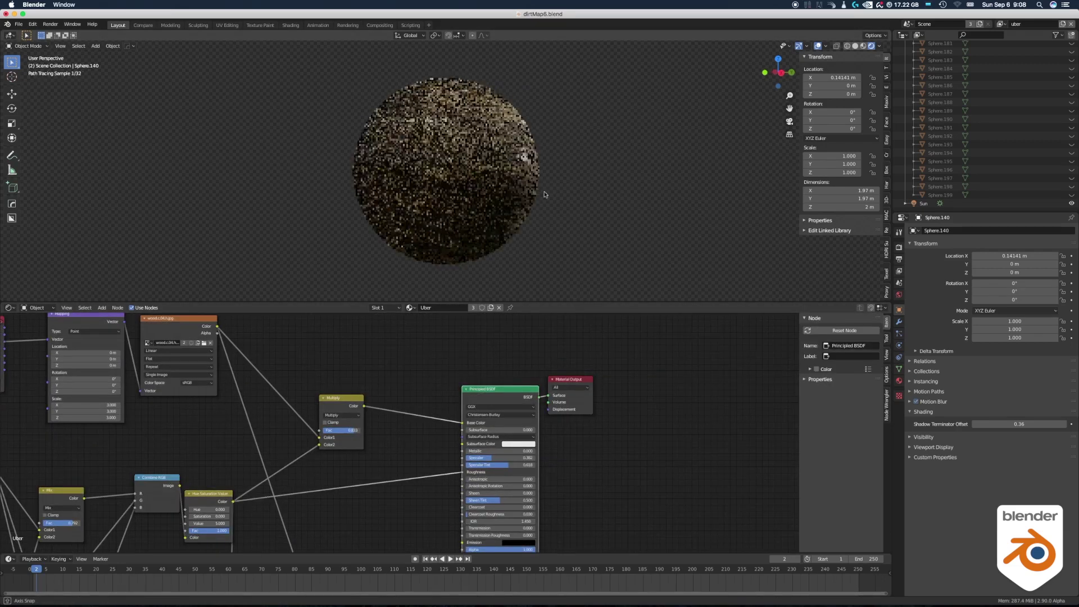
pyautogui.moveTo(521, 145); pyautogui.dragTo(502, 178, button='middle')
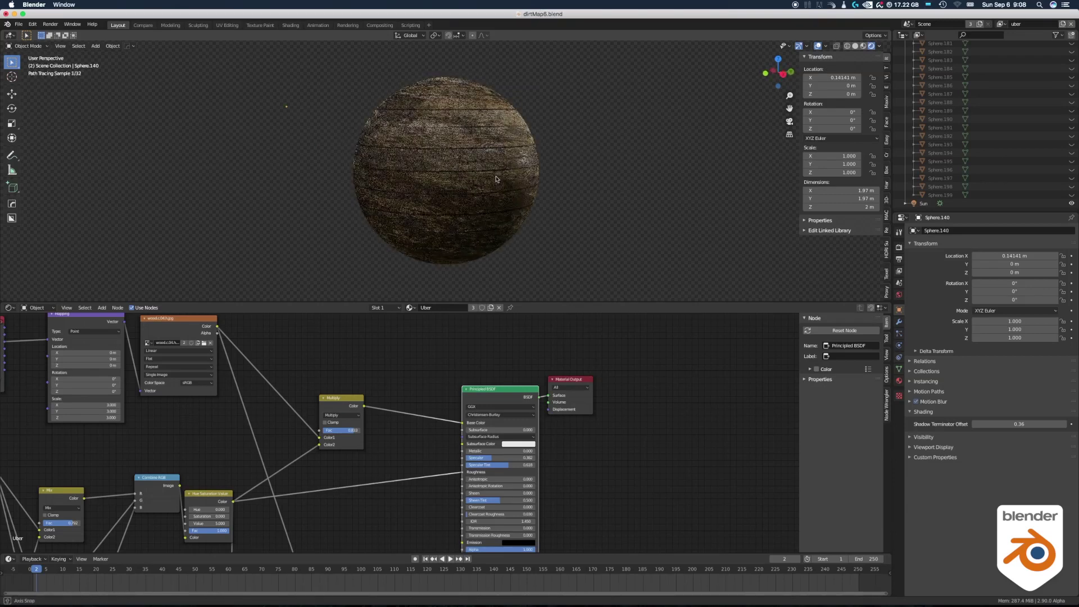
pyautogui.keyDown('alt'); pyautogui.moveTo(503, 177); pyautogui.dragTo(482, 168); pyautogui.keyUp('alt')
# Insert an Invert node between Hue Saturation Value's Color and Principled BSDF's Roughness and set its factor to 0.642
pyautogui.moveTo(427, 440); pyautogui.dragTo(439, 383, button='middle')
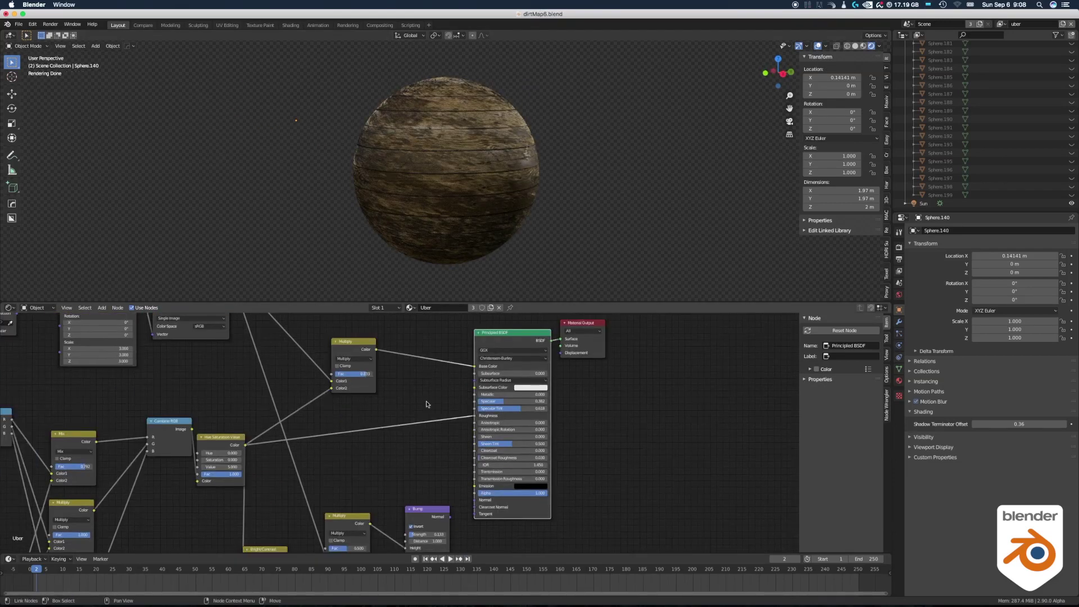
pyautogui.hotkey('shift', 'a')
pyautogui.write('sinv')
pyautogui.press('Return')
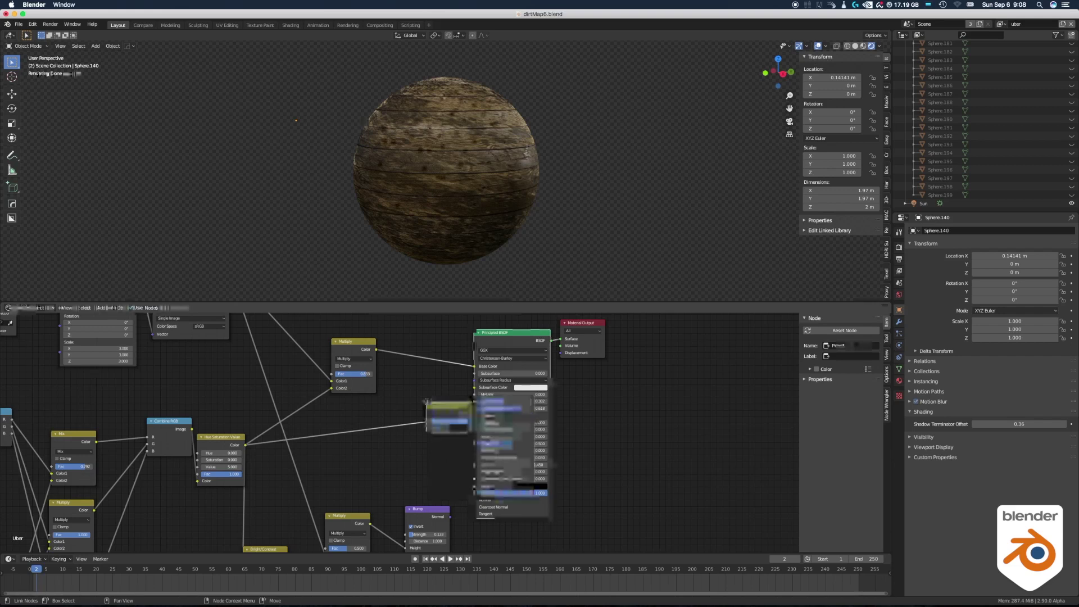
pyautogui.click(426, 392)
pyautogui.moveTo(436, 418); pyautogui.dragTo(428, 418)
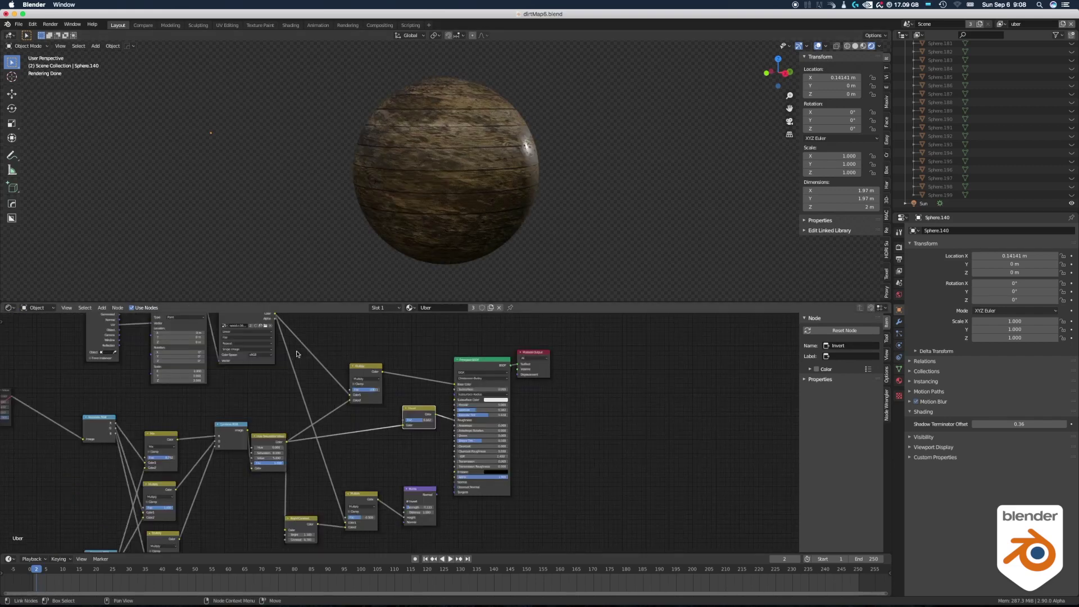
# Preview the Bright/Contrast and Multiply nodes that feed Bump, then connect Bump's Normal to the Principled BSDF and preview the shader
pyautogui.moveTo(298, 354); pyautogui.dragTo(394, 412, button='middle')
pyautogui.scroll(3, 355, 384)
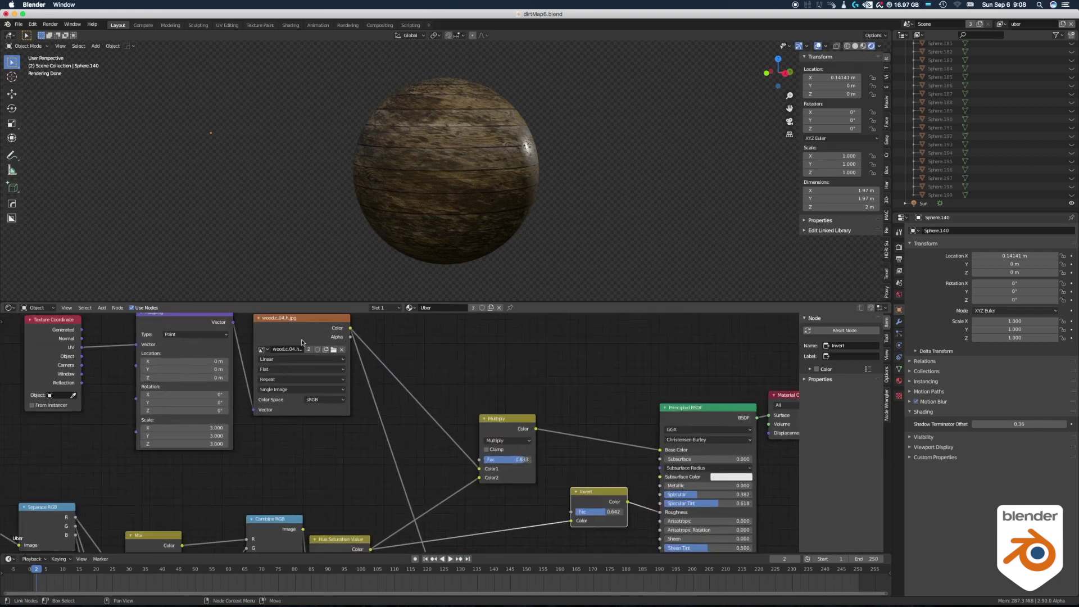
pyautogui.scroll(-10, 379, 403)
pyautogui.hscroll(5, 379, 403)
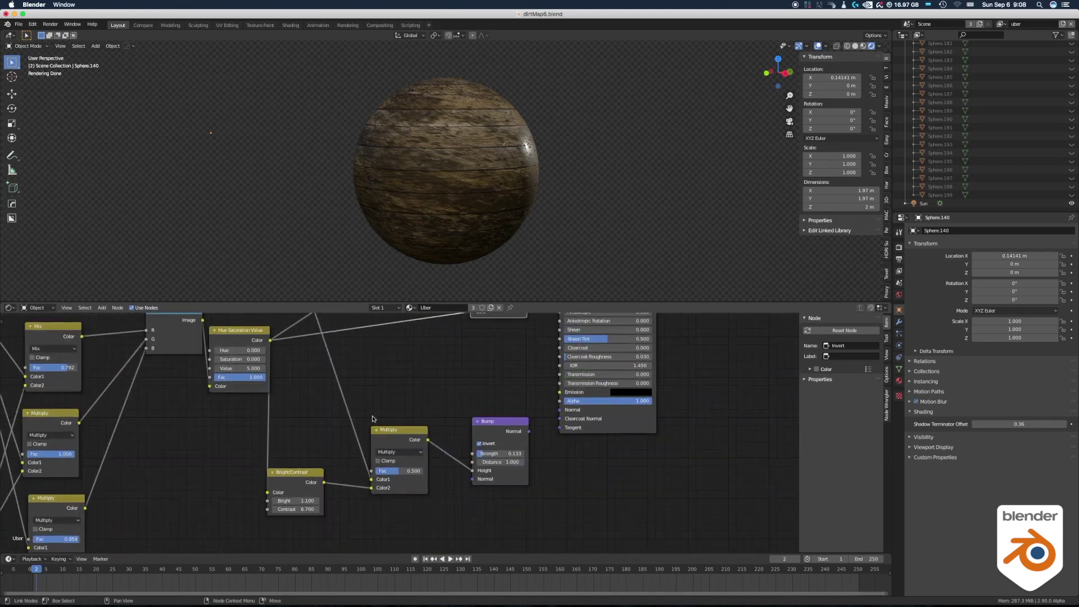
pyautogui.keyDown('ctrl'); pyautogui.keyDown('shift'); pyautogui.click(293, 474); pyautogui.keyUp('shift'); pyautogui.keyUp('ctrl')
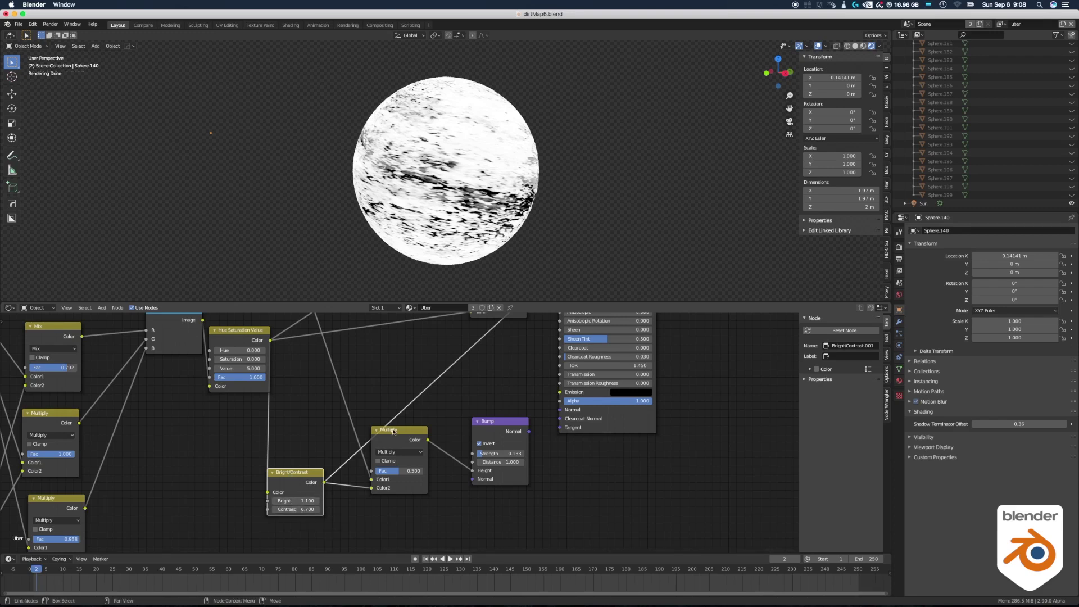
pyautogui.keyDown('ctrl'); pyautogui.keyDown('shift'); pyautogui.click(393, 431); pyautogui.keyUp('shift'); pyautogui.keyUp('ctrl')
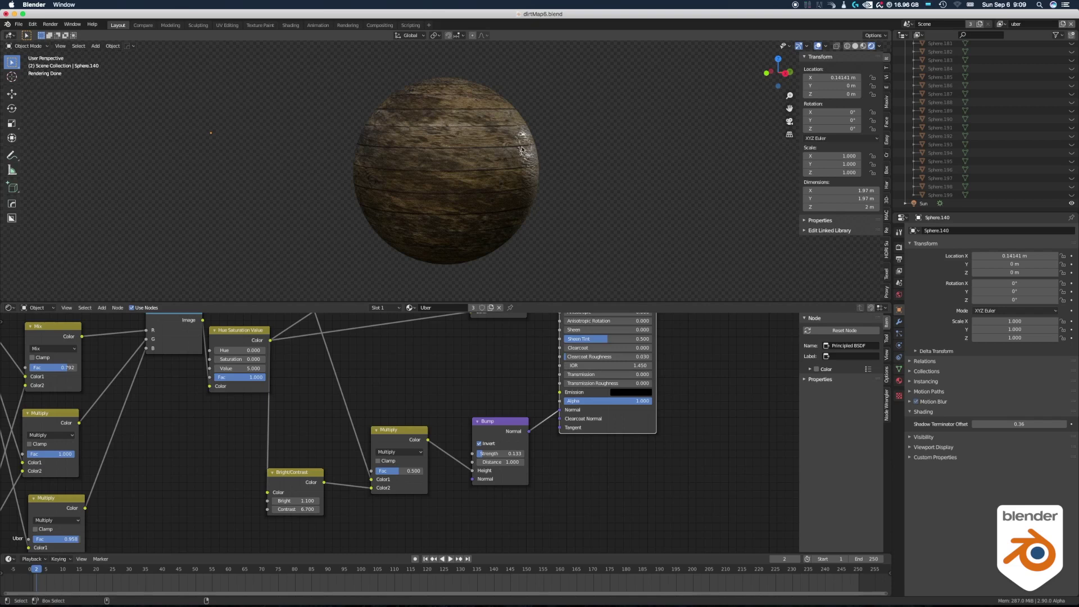
pyautogui.moveTo(522, 150); pyautogui.dragTo(518, 185, button='middle')
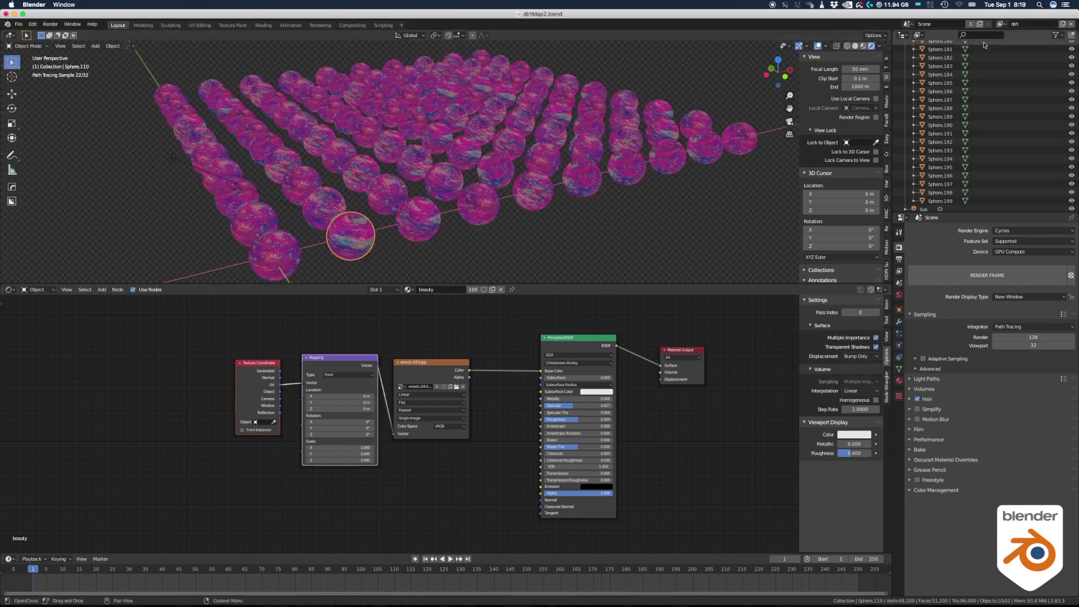
# Show the dirt material and examine its Object Info, Mapping, DirtMap.jpg, Light Path and Emission nodes
pyautogui.click(408, 289)
pyautogui.click(438, 310)
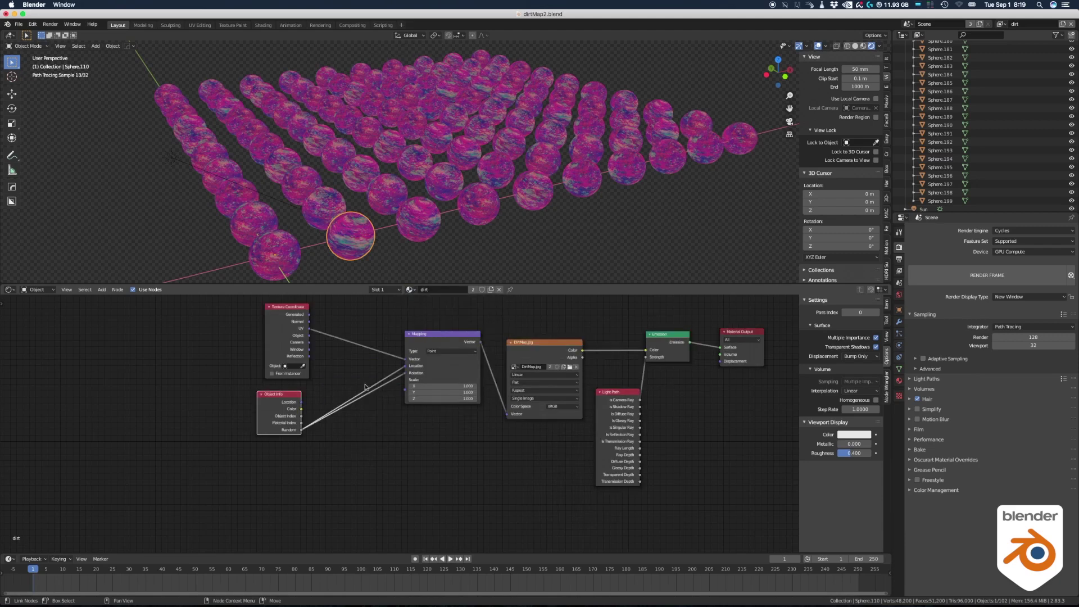
pyautogui.moveTo(417, 422); pyautogui.dragTo(292, 467, button='middle')
pyautogui.scroll(3, 406, 415)
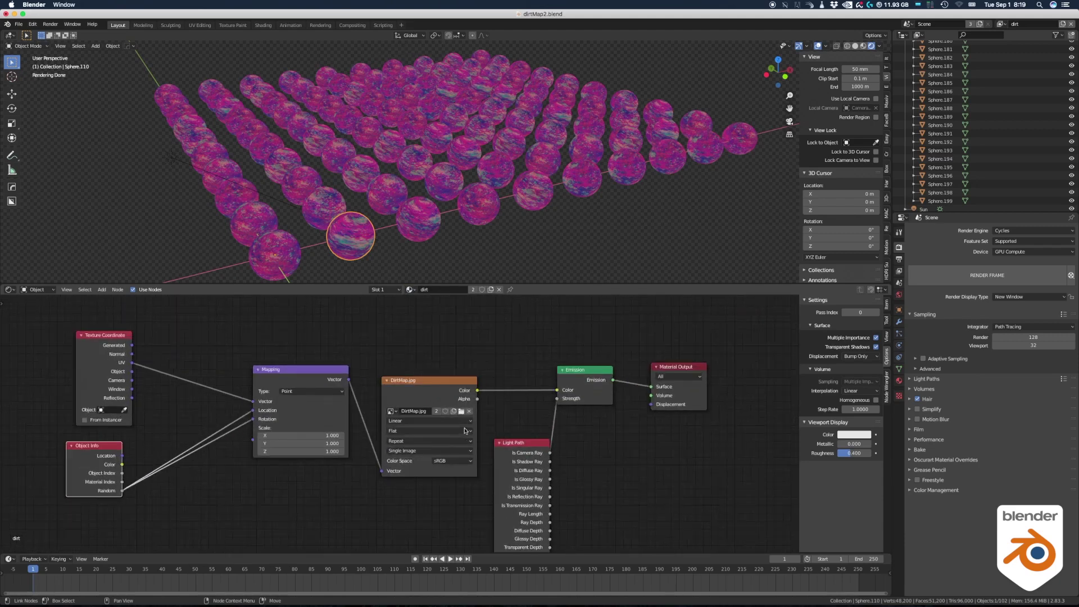
pyautogui.click(591, 372)
pyautogui.moveTo(575, 351); pyautogui.dragTo(512, 325, button='middle')
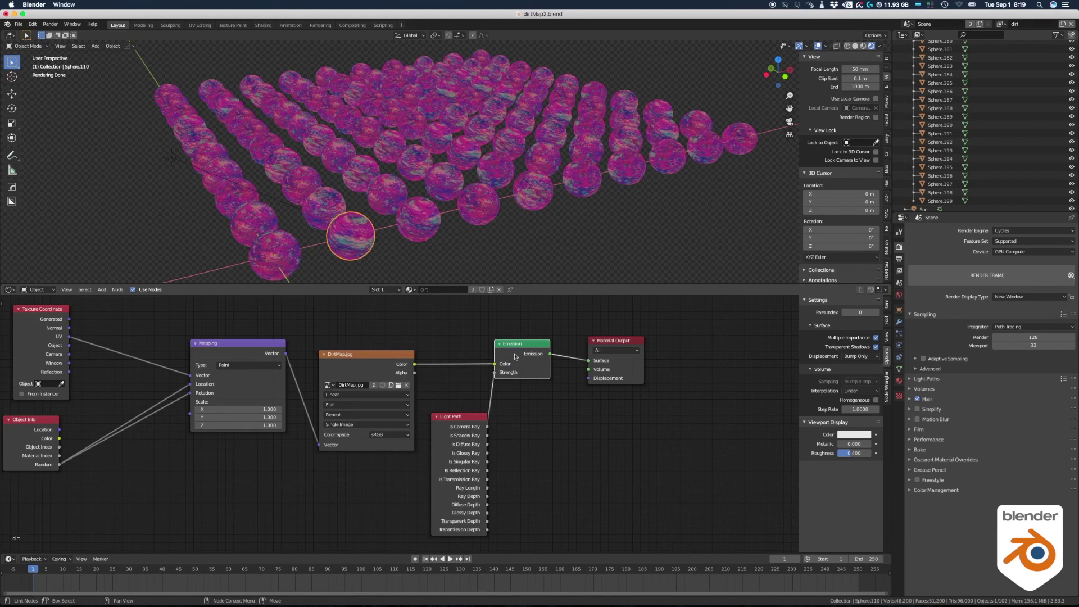
pyautogui.click(372, 358)
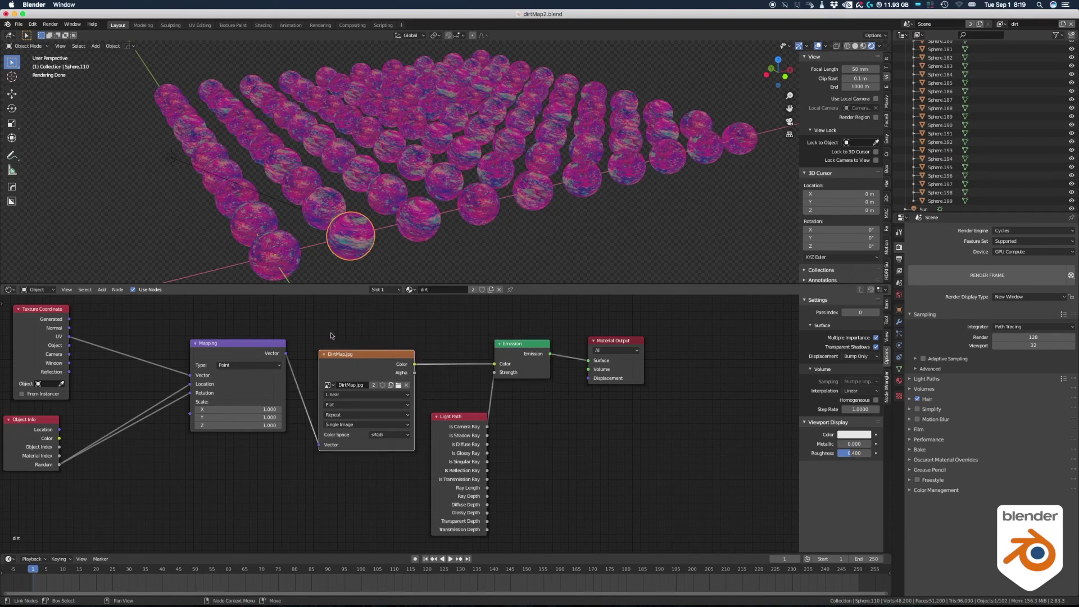
pyautogui.moveTo(332, 337); pyautogui.dragTo(434, 337, button='middle')
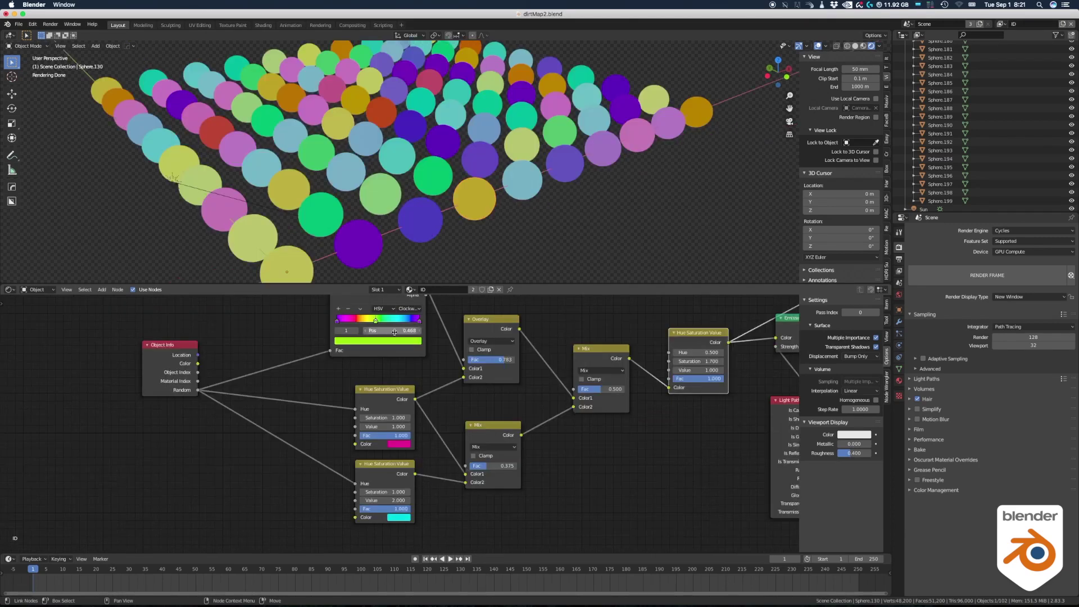
# In the ID material, set the colour ramp stop's position to 0.532, Overlay's factor to 1.000 and the magenta Hue Saturation Value's saturation to 1.800
pyautogui.moveTo(371, 322)
pyautogui.mouseDown()
pyautogui.moveTo(395, 324)
pyautogui.moveTo(380, 323)
pyautogui.mouseUp()
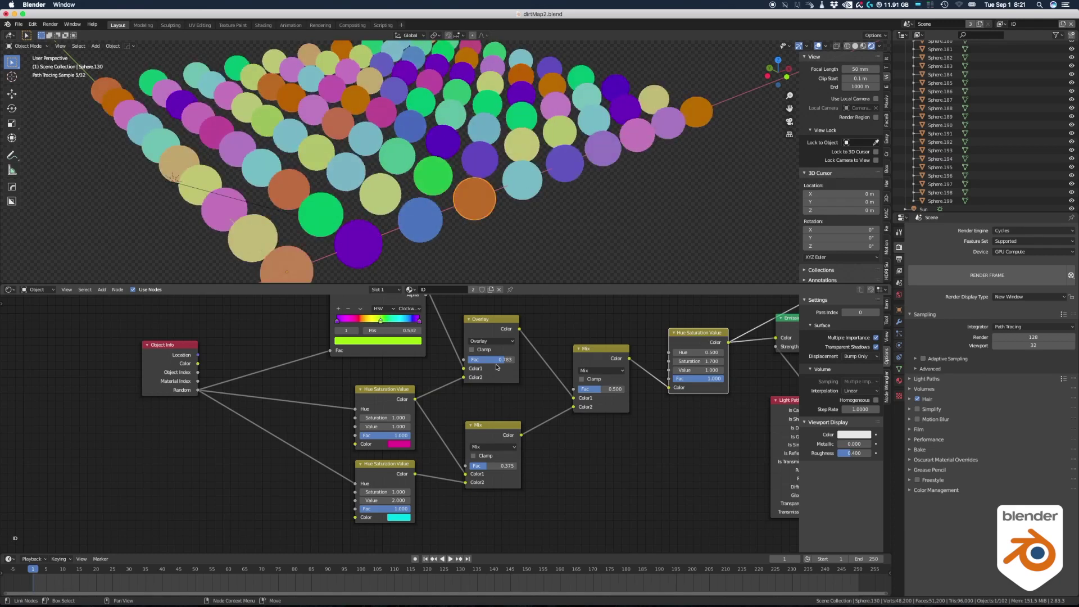
pyautogui.moveTo(505, 363)
pyautogui.mouseDown()
pyautogui.moveTo(470, 363)
pyautogui.moveTo(515, 363)
pyautogui.mouseUp()
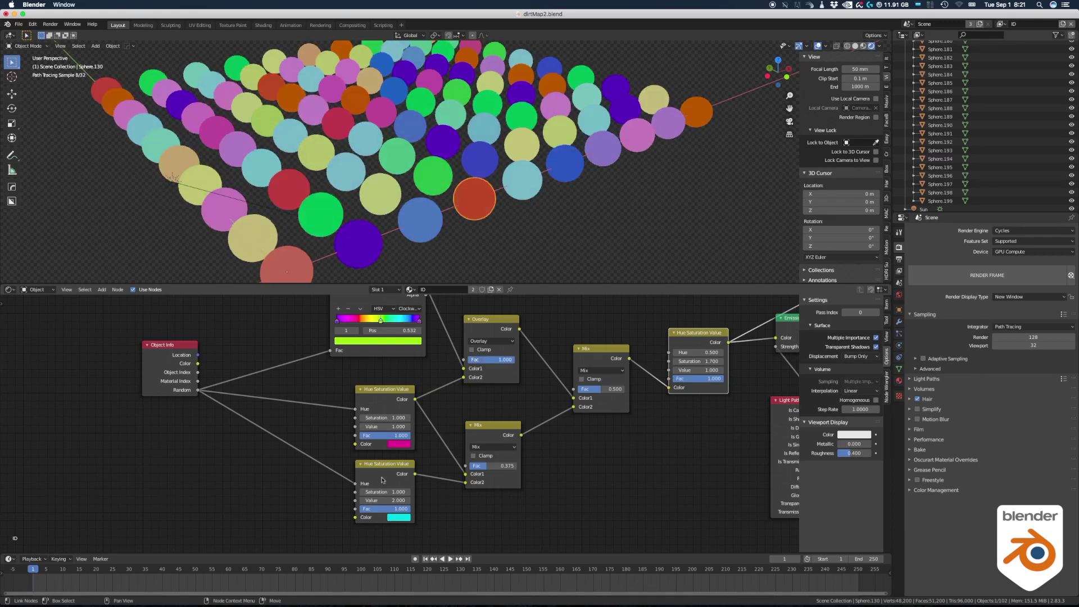
pyautogui.moveTo(398, 414); pyautogui.dragTo(433, 415)
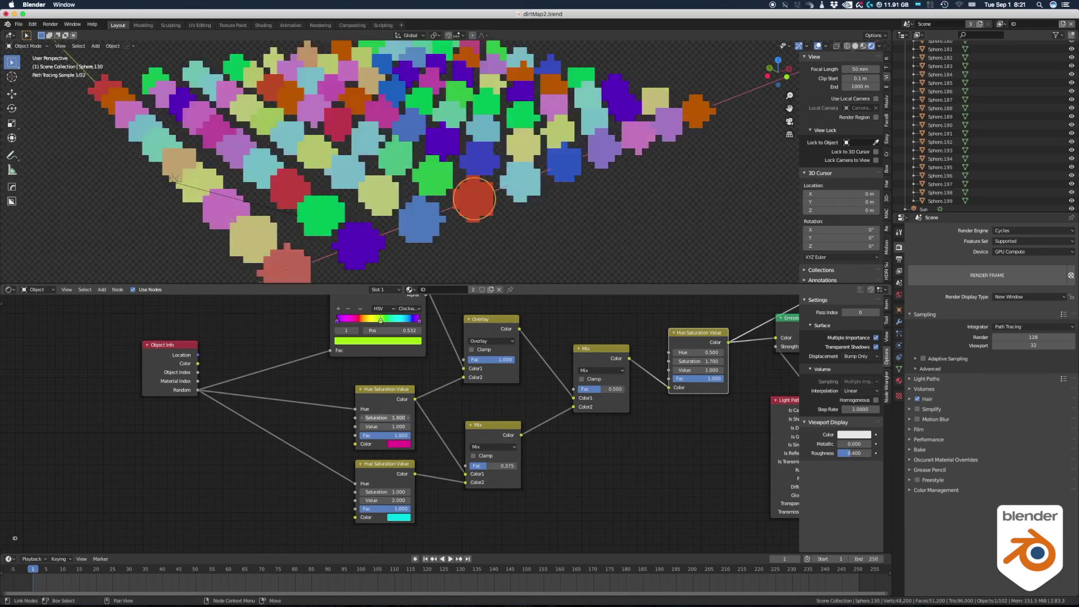
pyautogui.moveTo(722, 465); pyautogui.dragTo(533, 487, button='middle')
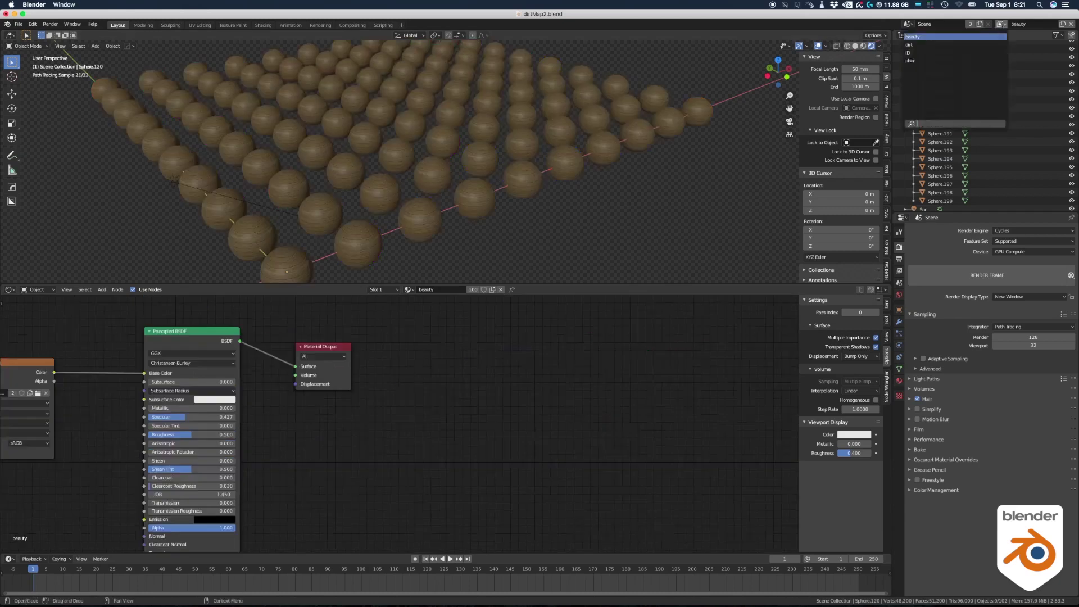
# Switch from the beauty view layer to dirt and ID to compare how each shows the spheres
pyautogui.click(964, 45)
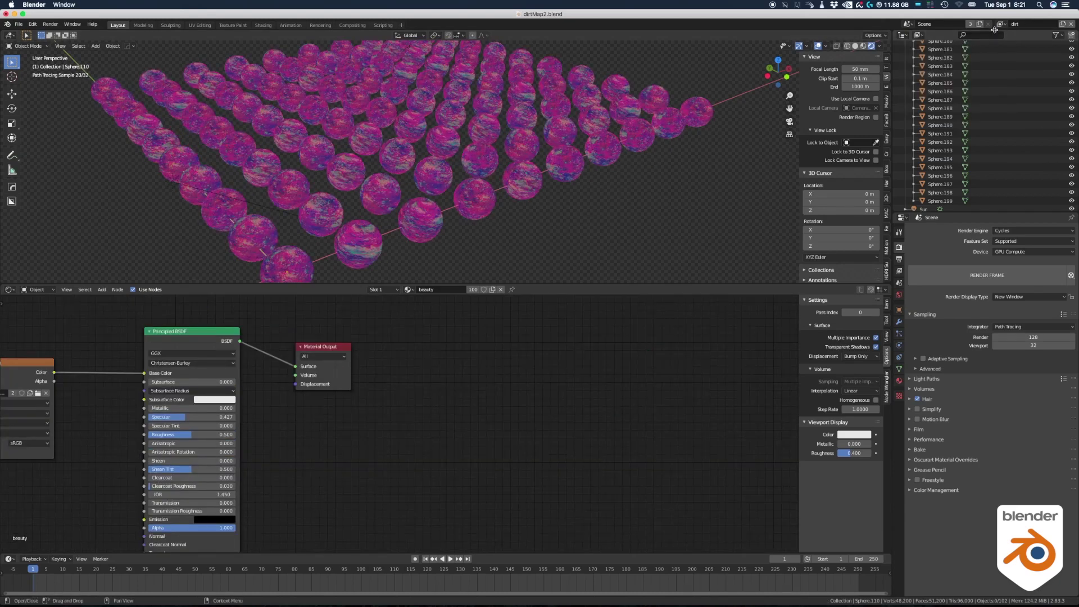
pyautogui.click(1001, 24)
pyautogui.click(956, 53)
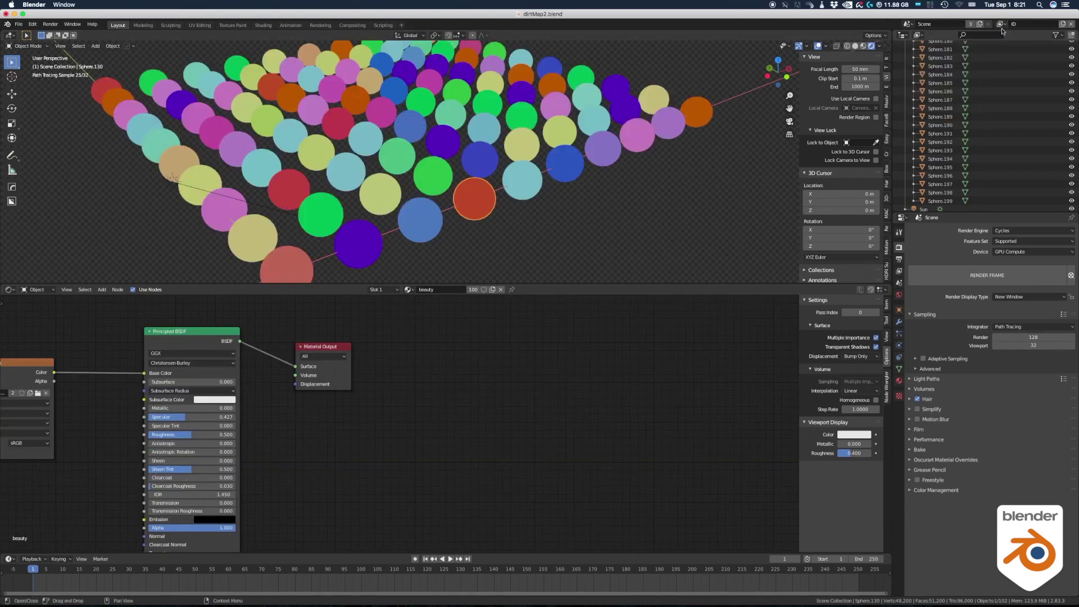
pyautogui.click(1001, 24)
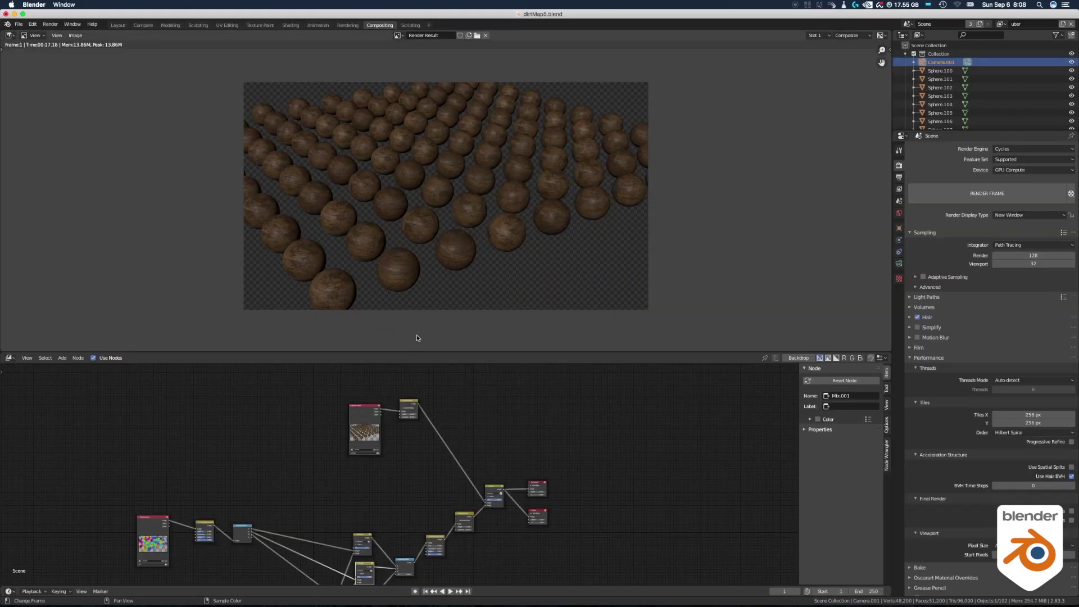
# Enlarge the compositor's node area and preview the ID layer in the upper Render Layers node, returning it to beauty
pyautogui.moveTo(416, 351); pyautogui.dragTo(415, 290)
pyautogui.scroll(3, 428, 377)
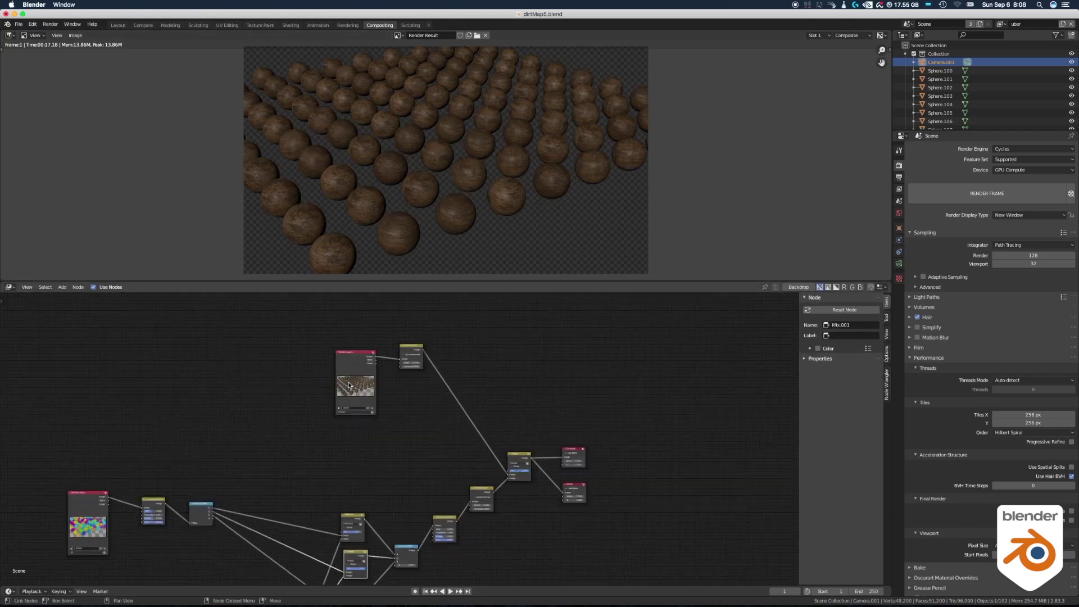
pyautogui.moveTo(428, 377); pyautogui.dragTo(478, 473, button='middle')
pyautogui.scroll(2, 479, 473)
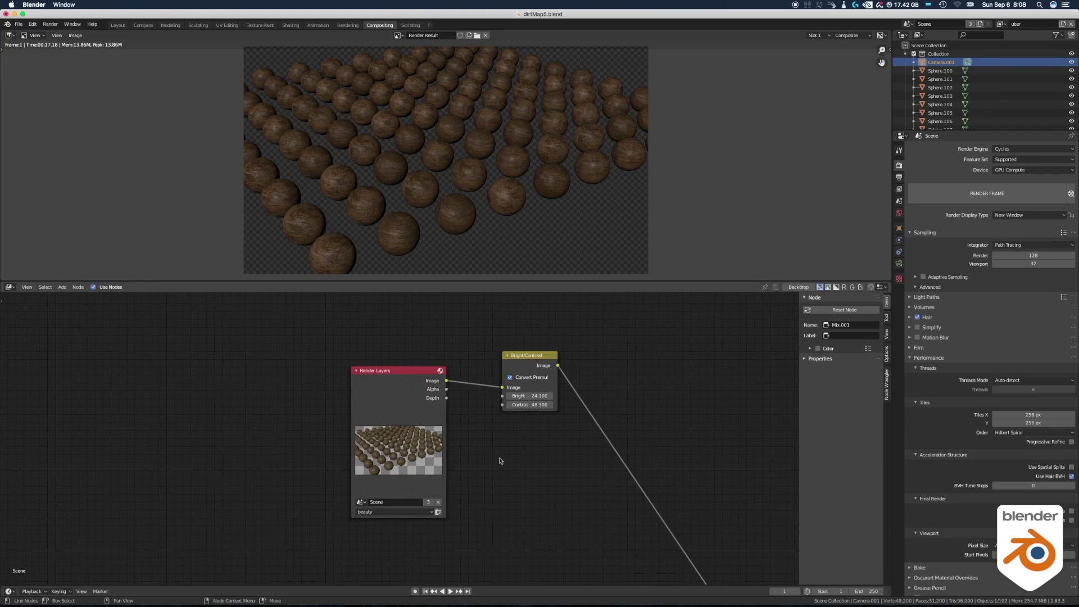
pyautogui.click(386, 512)
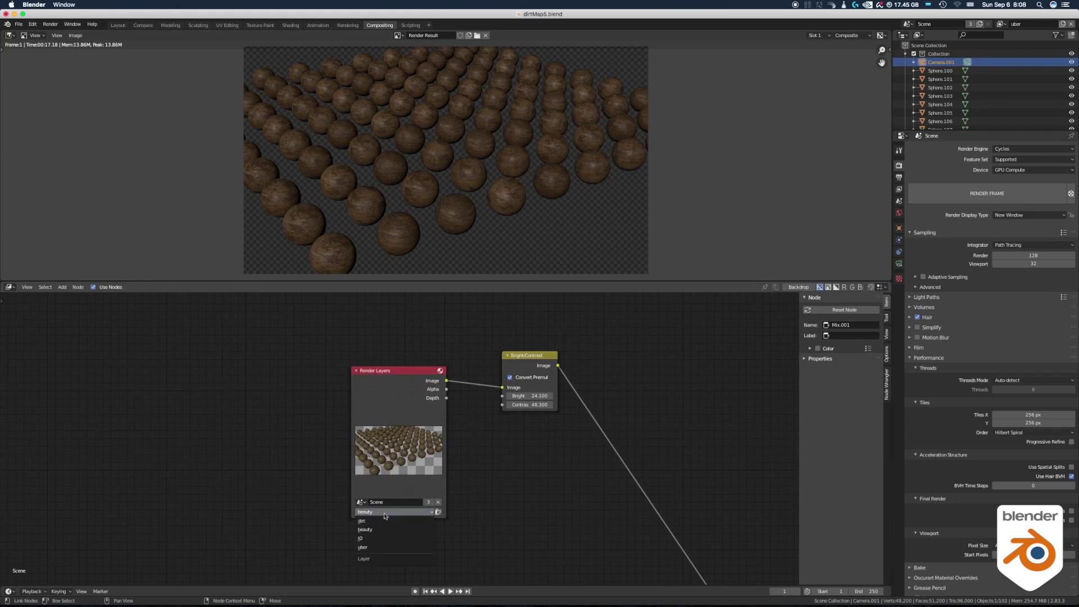
pyautogui.click(375, 539)
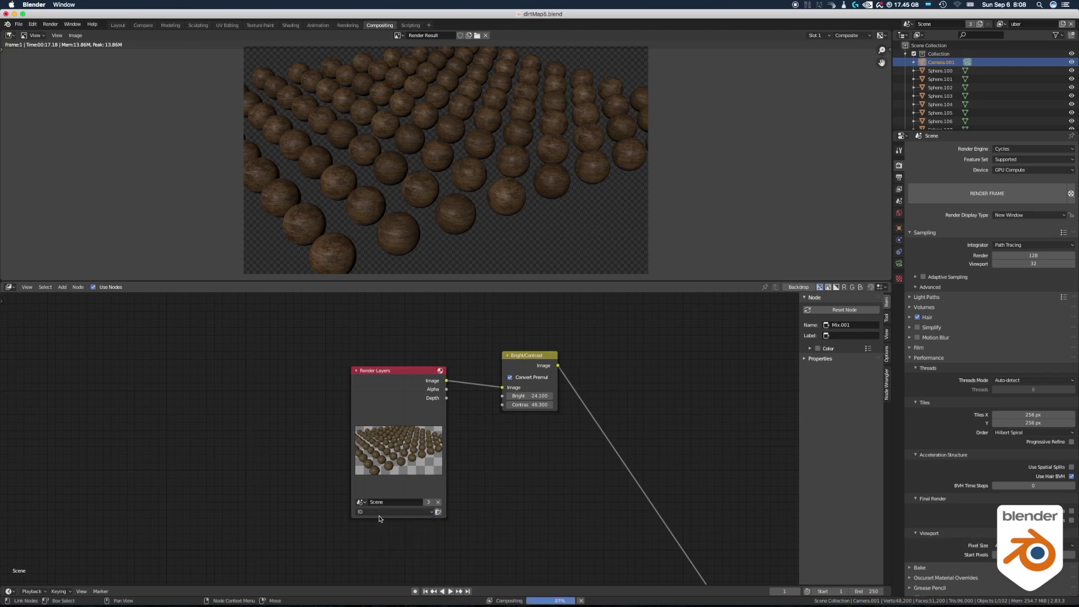
pyautogui.click(380, 512)
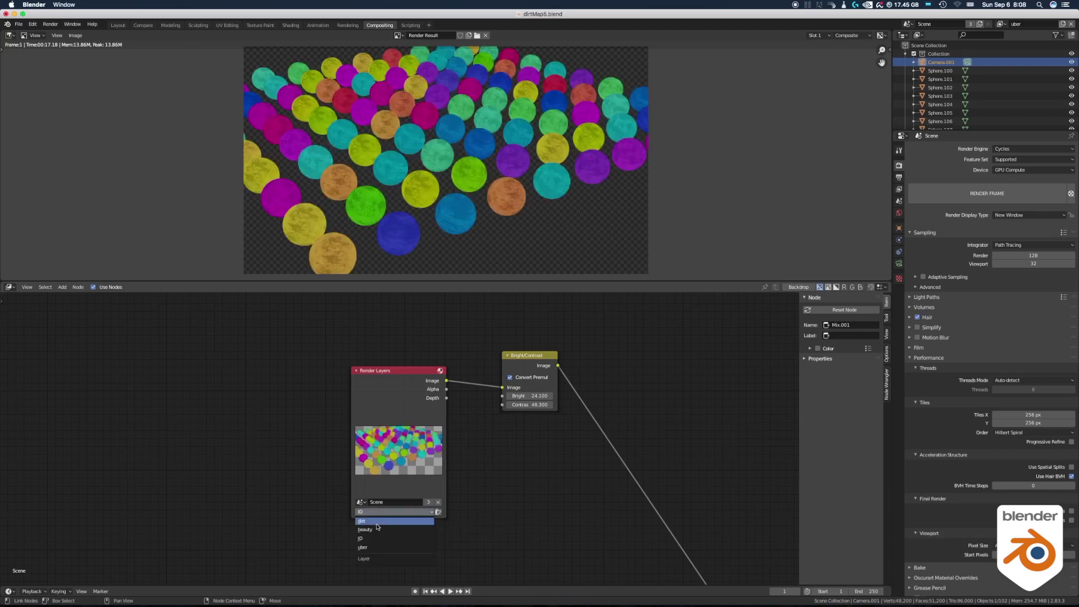
pyautogui.click(377, 529)
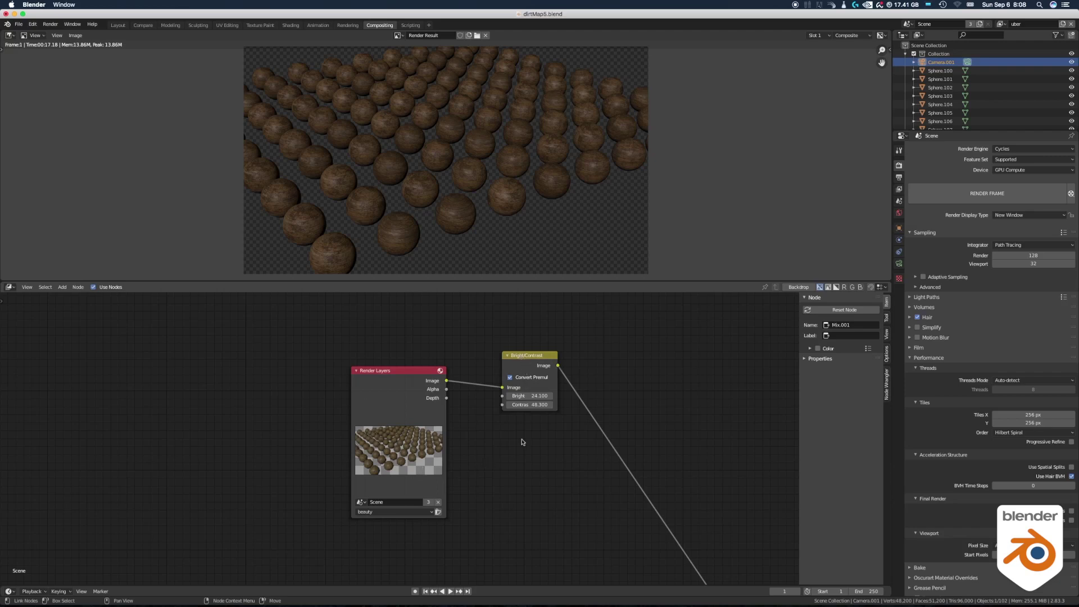
# Examine the compositor tree that mixes the separated ID and dirt channels and multiplies them over the beauty render
pyautogui.scroll(-4, 524, 450)
pyautogui.moveTo(483, 492); pyautogui.dragTo(517, 457, button='middle')
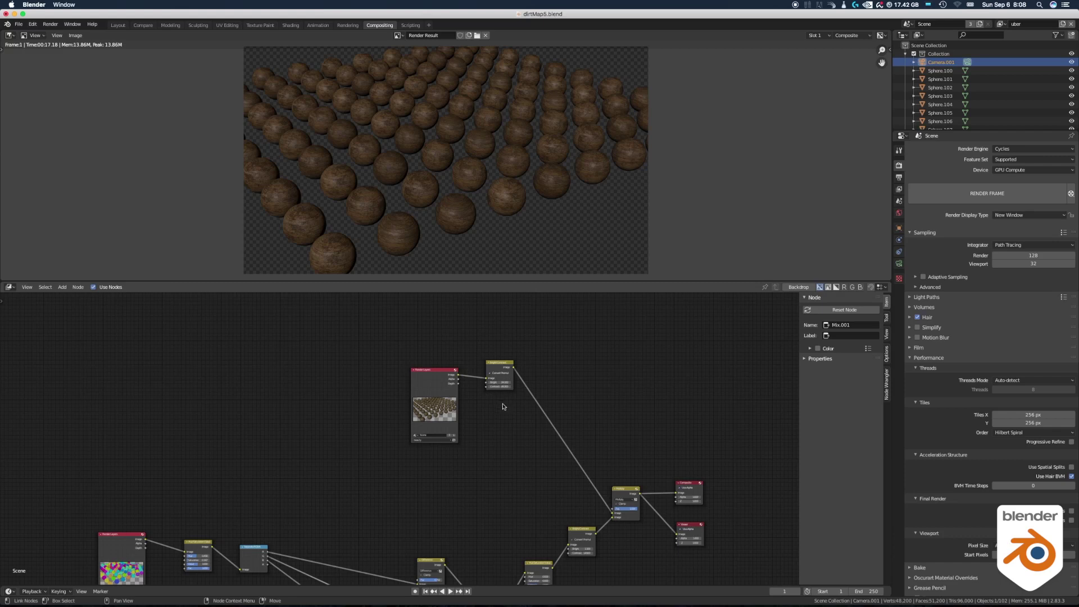
pyautogui.moveTo(503, 406); pyautogui.dragTo(481, 332, button='middle')
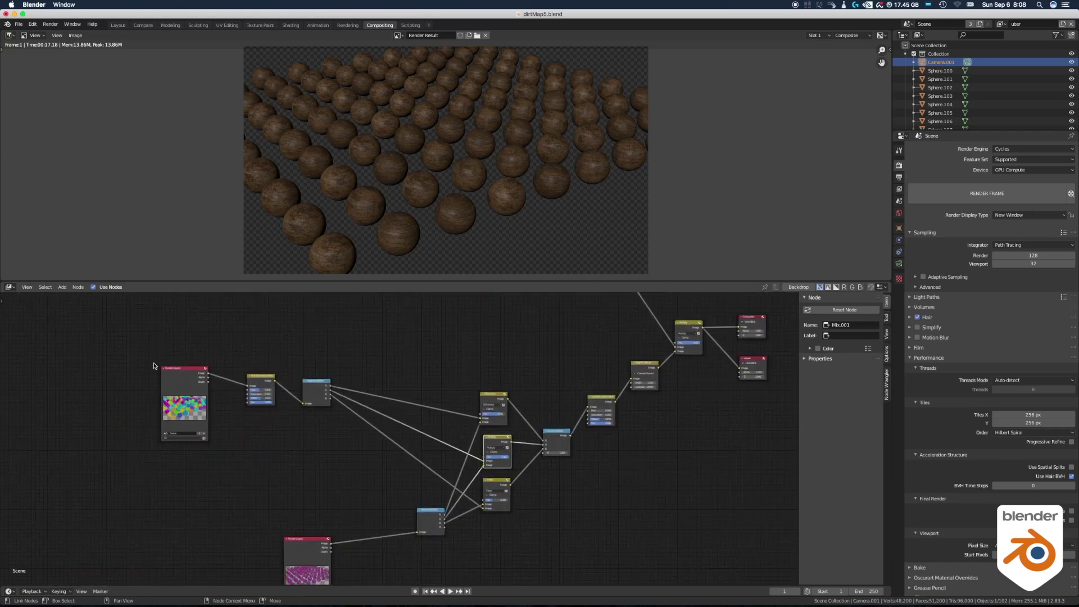
pyautogui.scroll(2, 261, 380)
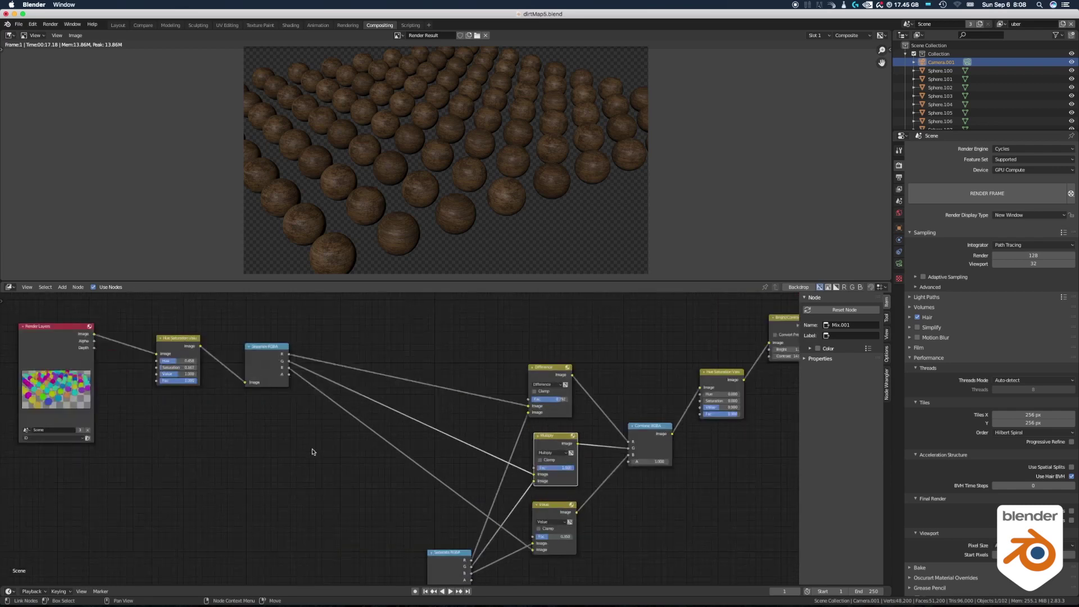
pyautogui.moveTo(317, 522); pyautogui.dragTo(314, 378, button='middle')
pyautogui.moveTo(401, 387); pyautogui.dragTo(289, 438, button='middle')
pyautogui.moveTo(365, 385); pyautogui.dragTo(299, 468, button='middle')
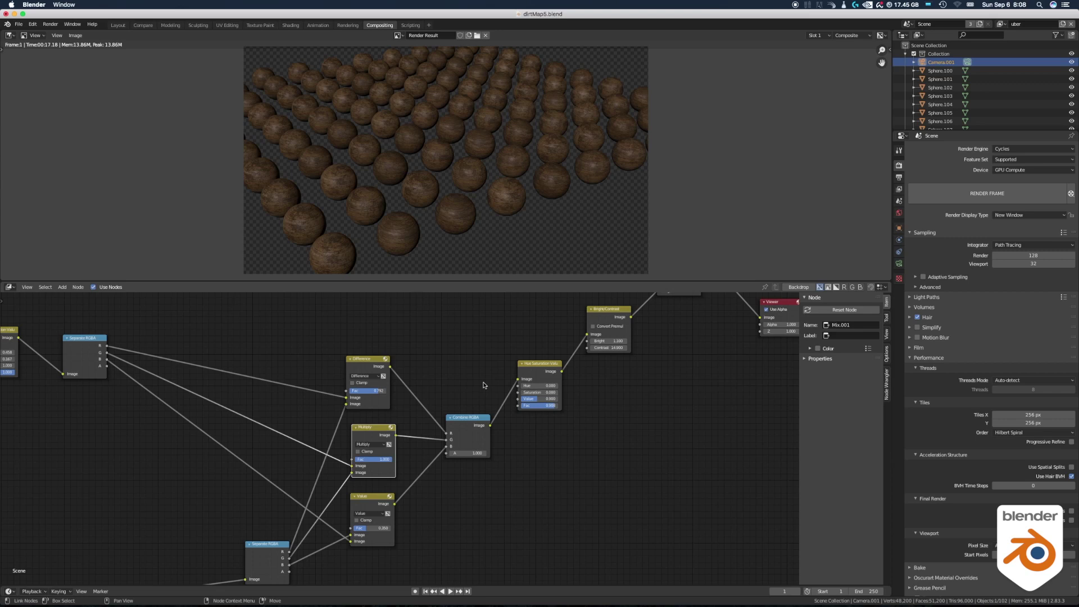
pyautogui.hscroll(4, 490, 358)
pyautogui.scroll(4, 490, 359)
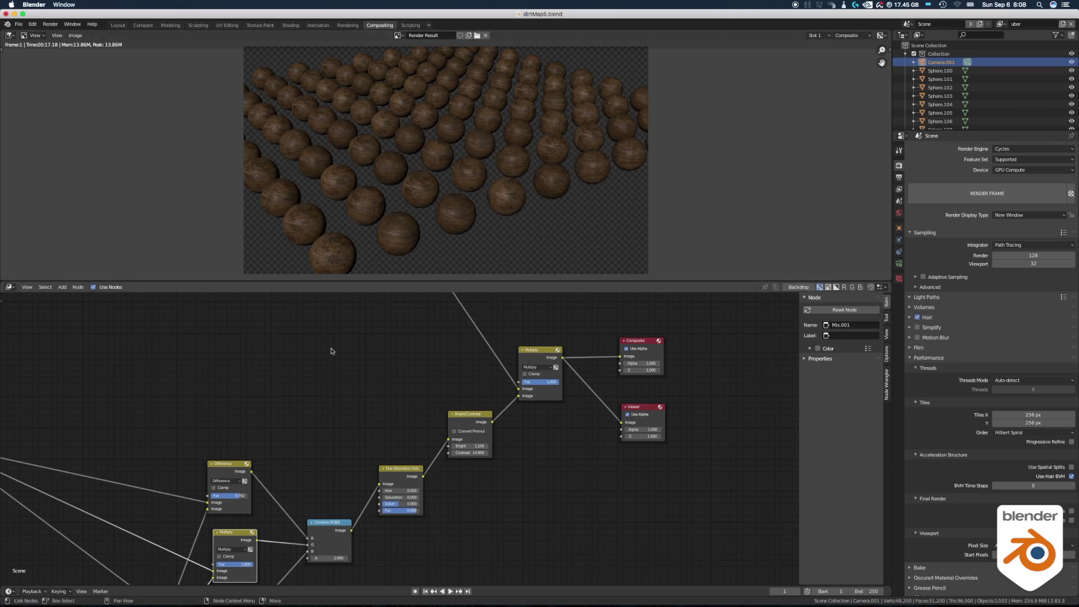
# Raise the saturation on the Hue Saturation Value node that follows the ID Render Layers node
pyautogui.moveTo(303, 363); pyautogui.dragTo(489, 328, button='middle')
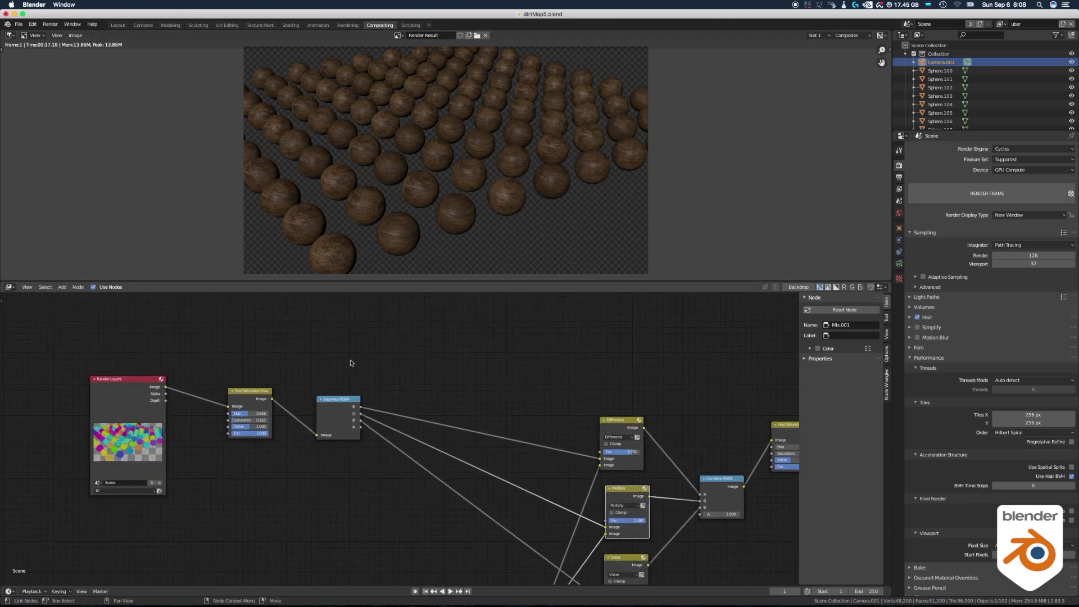
pyautogui.scroll(5, 305, 361)
pyautogui.keyDown('ctrl'); pyautogui.hscroll(-4, 305, 361); pyautogui.keyUp('ctrl')
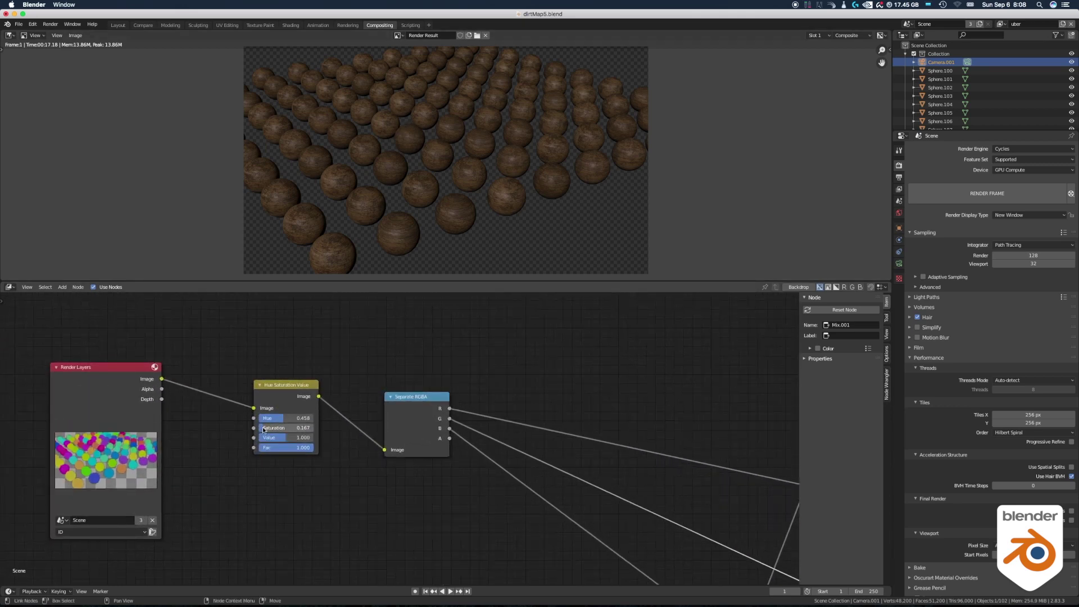
pyautogui.moveTo(263, 430); pyautogui.dragTo(300, 419)
# Set the red-channel Difference node's factor to 0.383 and the green-channel Multiply node's factor to 1.000
pyautogui.moveTo(617, 364); pyautogui.dragTo(231, 291, button='middle')
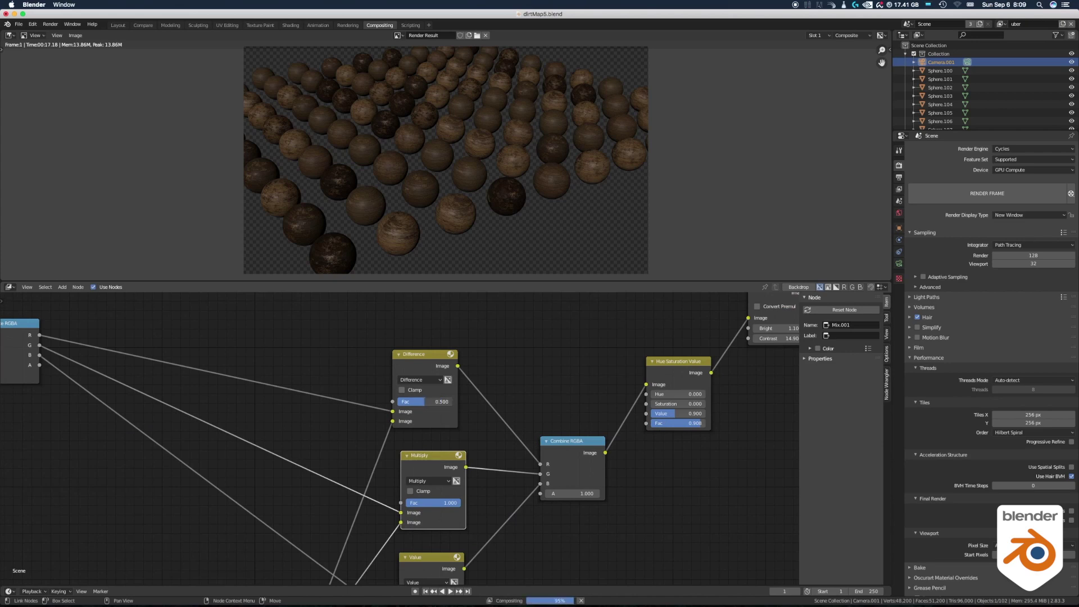
pyautogui.moveTo(416, 401); pyautogui.dragTo(418, 402)
pyautogui.moveTo(453, 502)
pyautogui.mouseDown()
pyautogui.moveTo(409, 502)
pyautogui.moveTo(460, 502)
pyautogui.mouseUp()
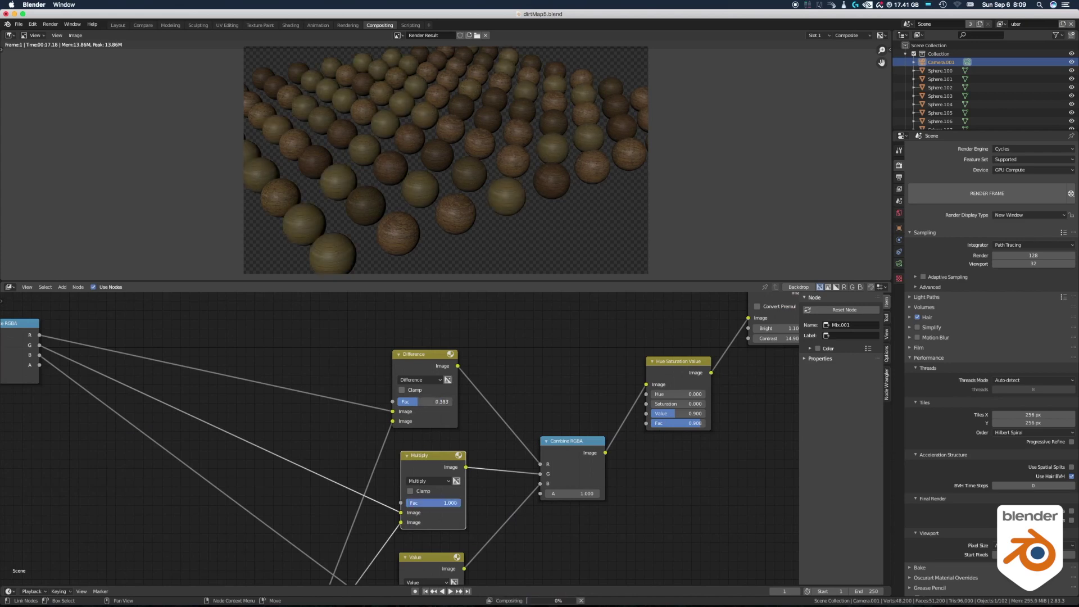